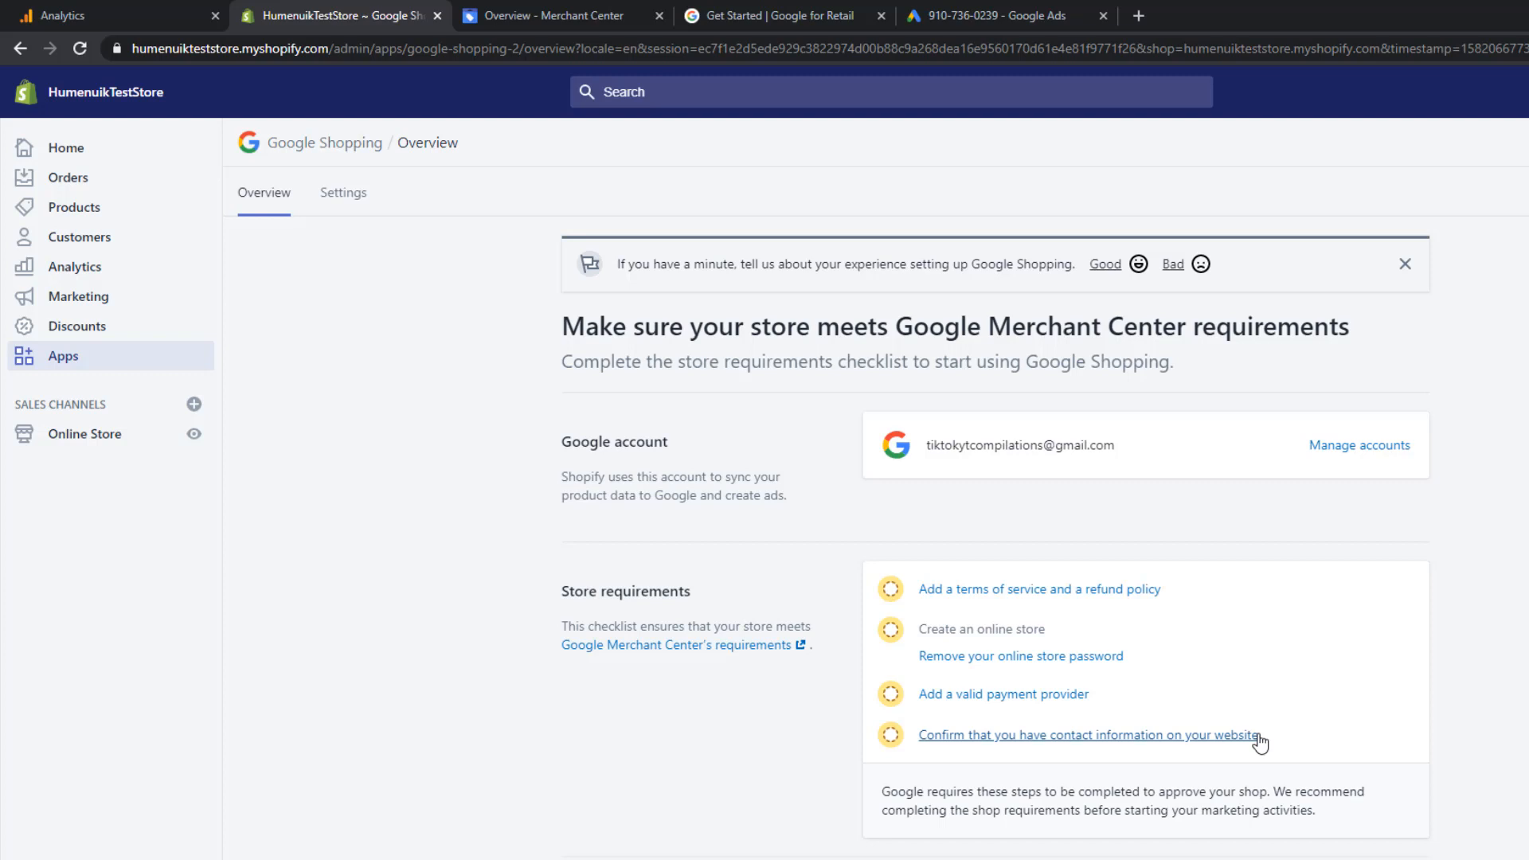
Start the free product feed sync setup in the Google Shopping app overview.
scroll(1286, 734, "down", 3)
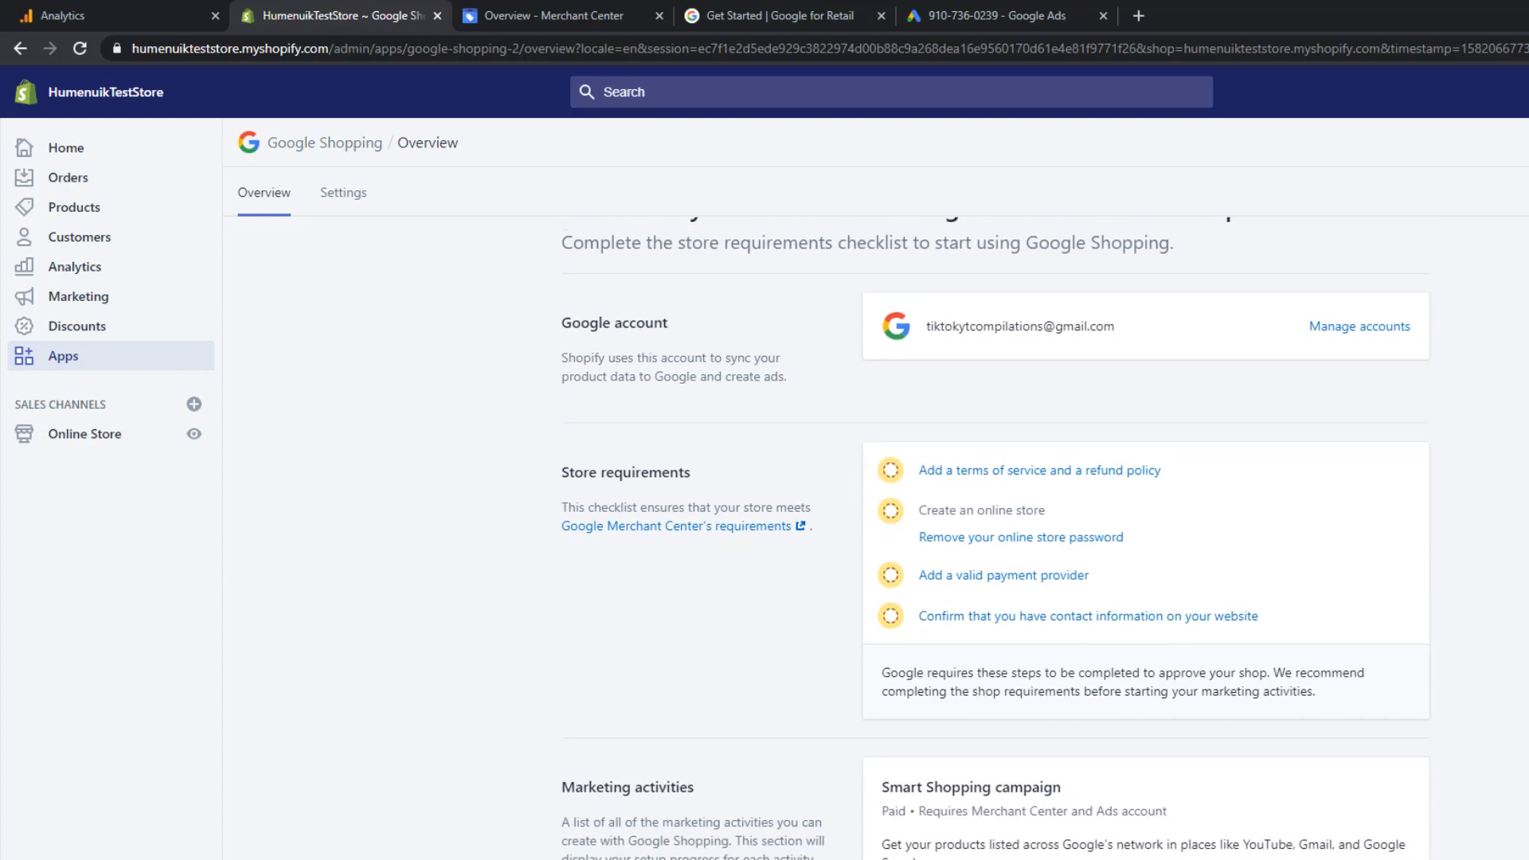
scroll(995, 530, "down", 4)
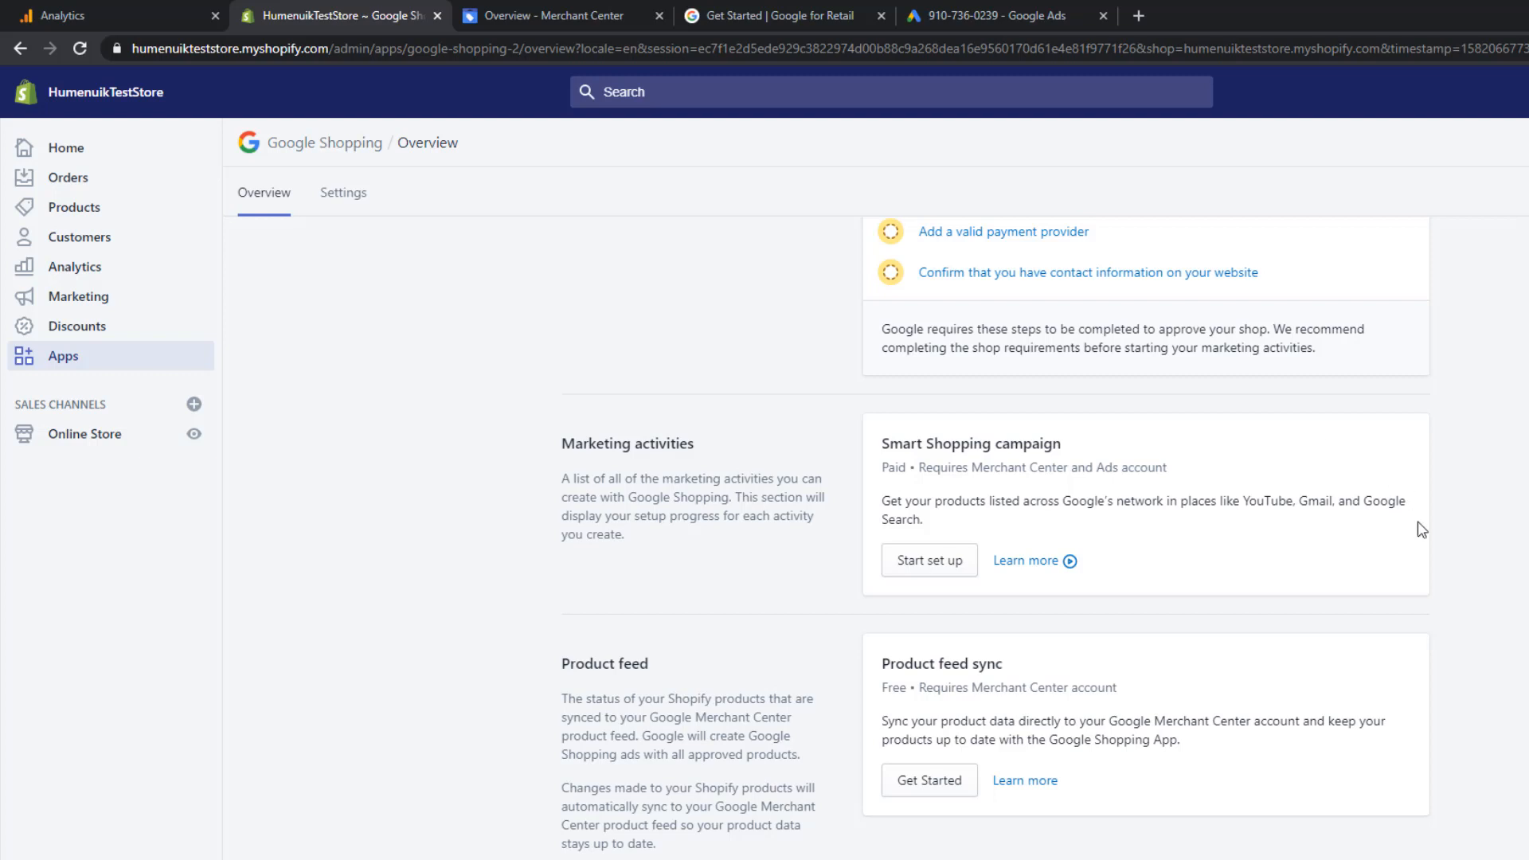
left_click(967, 793)
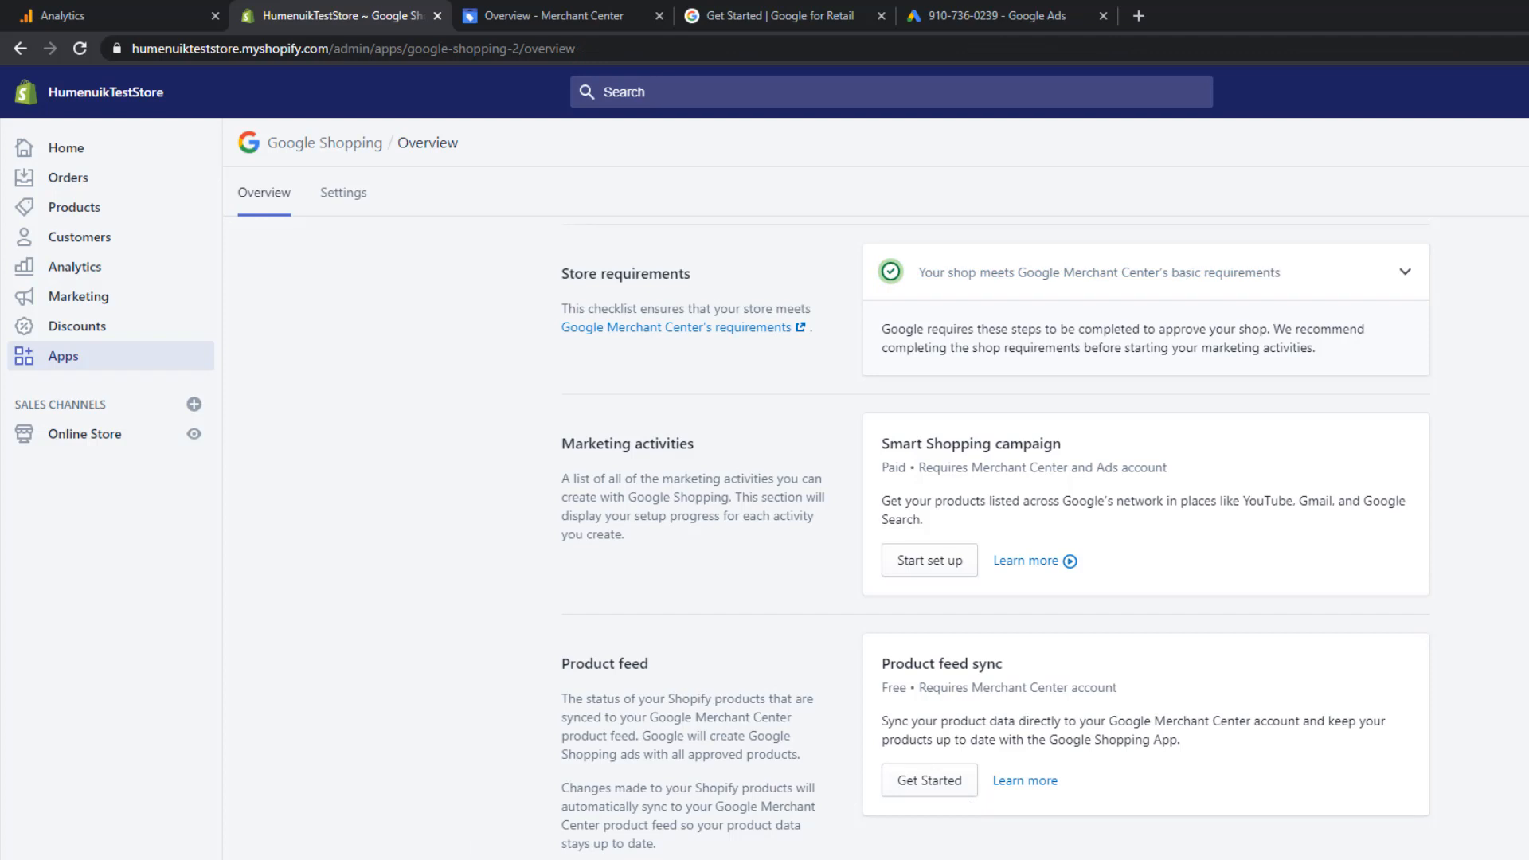
left_click(946, 786)
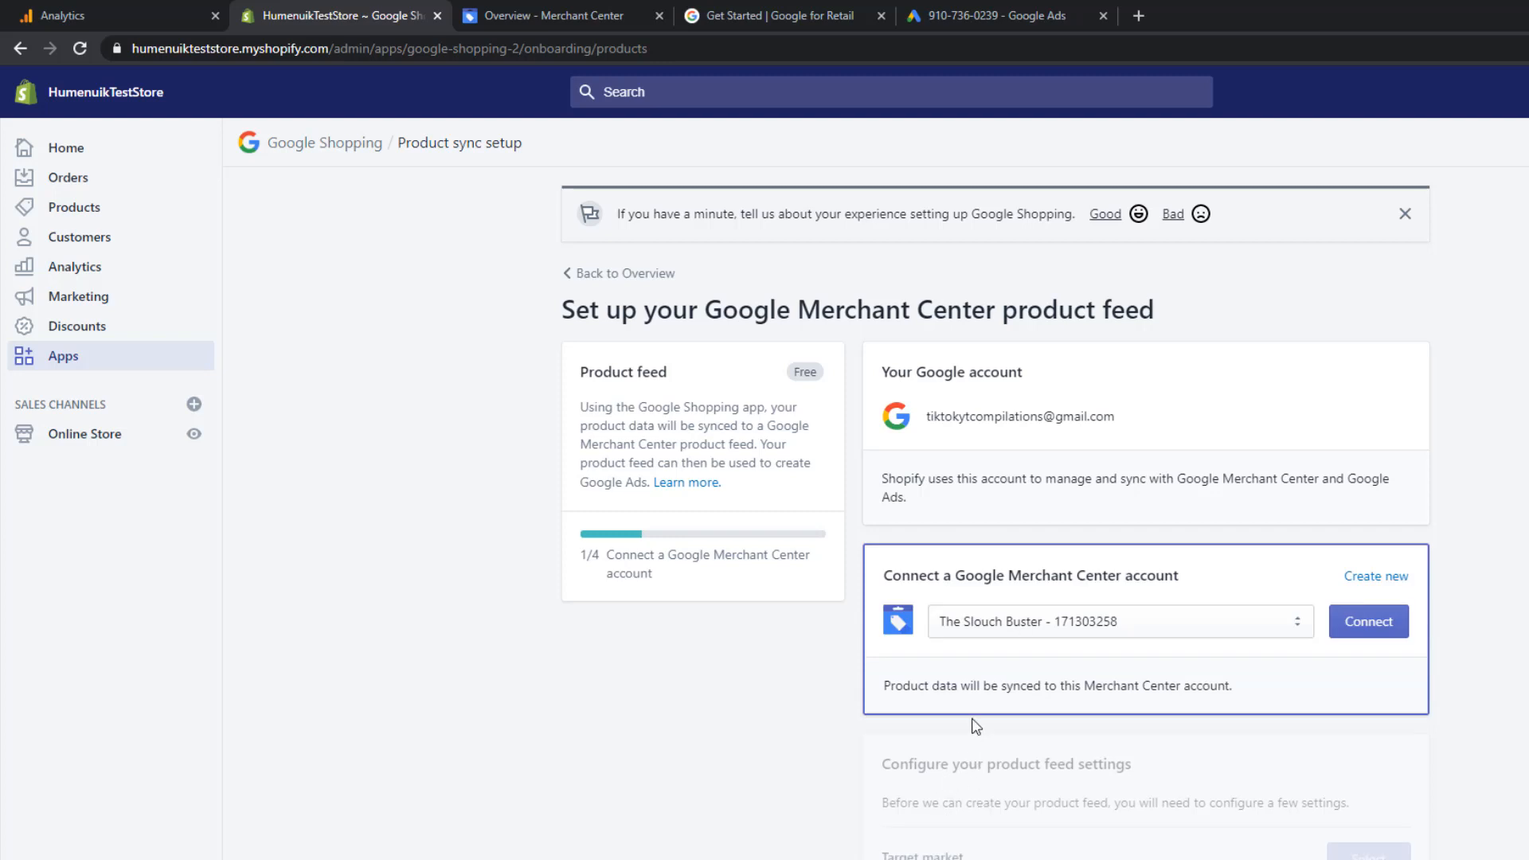
Connect the Google Merchant Center account named The Slouch Buster for product syncing.
left_click(1104, 632)
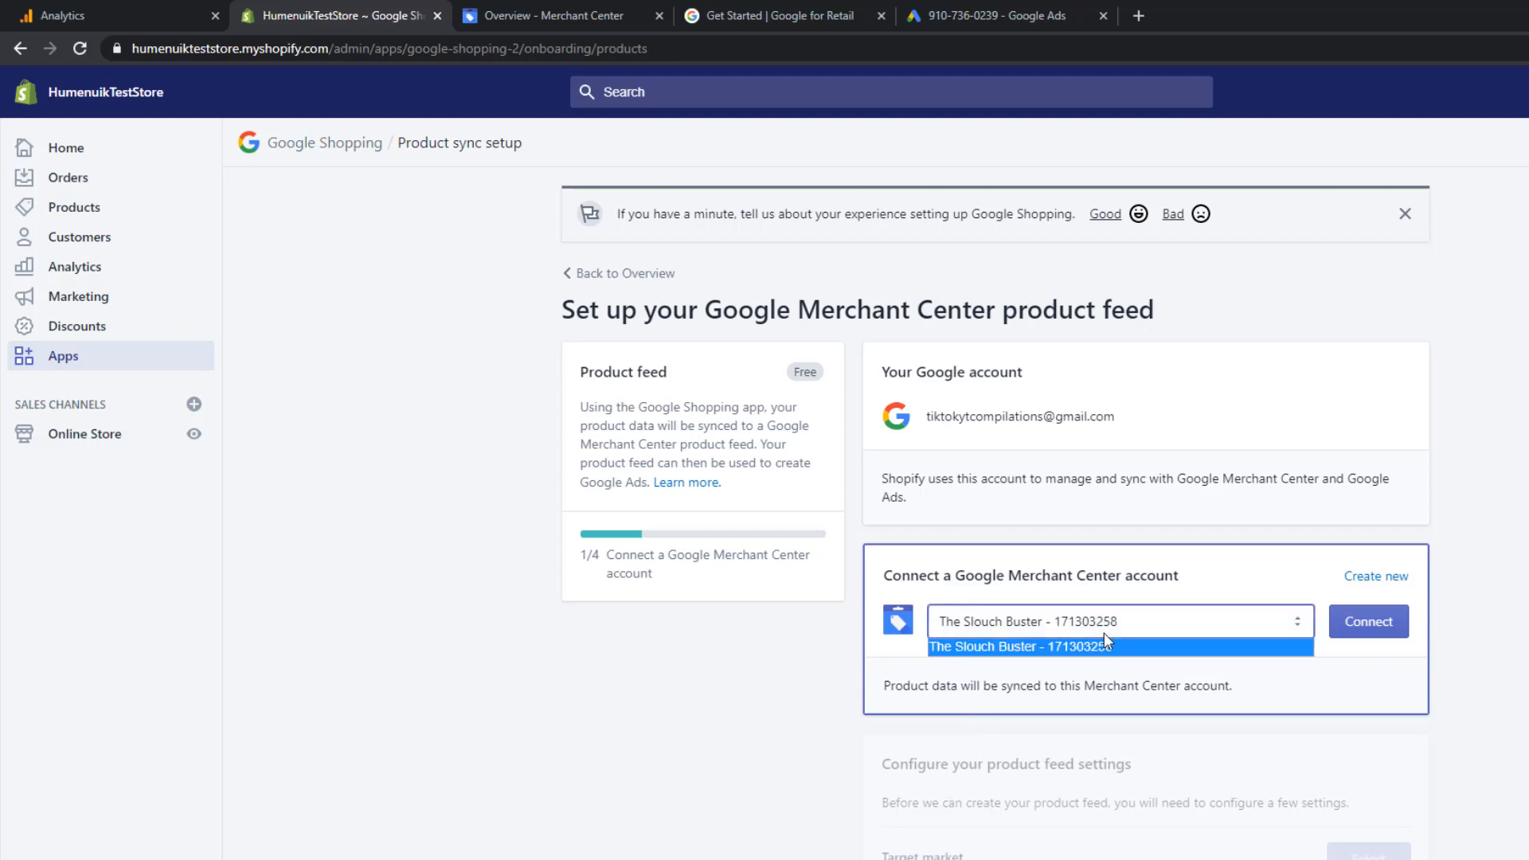
left_click(1103, 644)
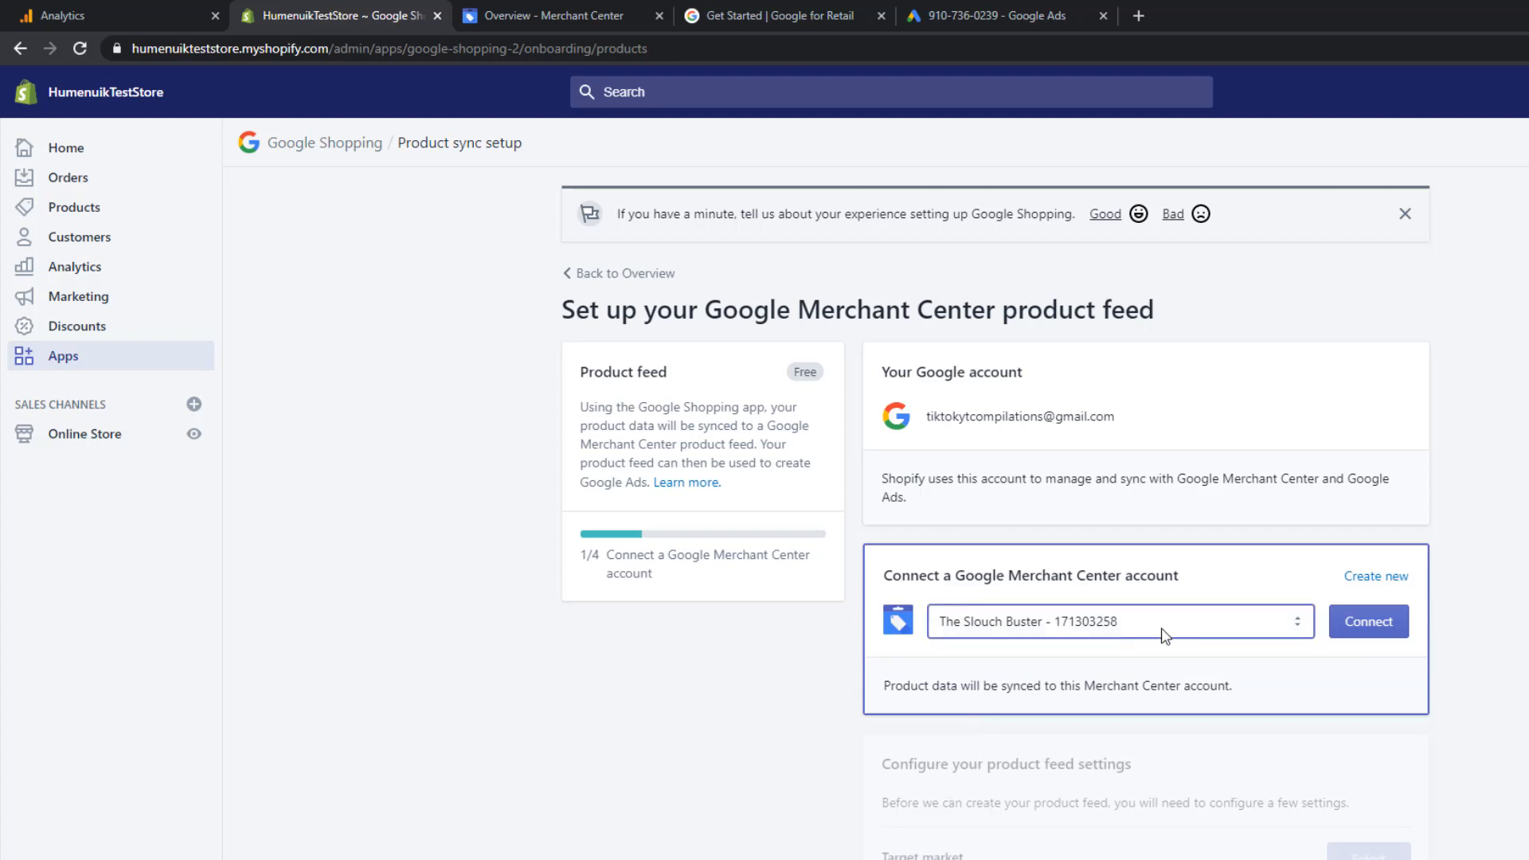
left_click(1407, 634)
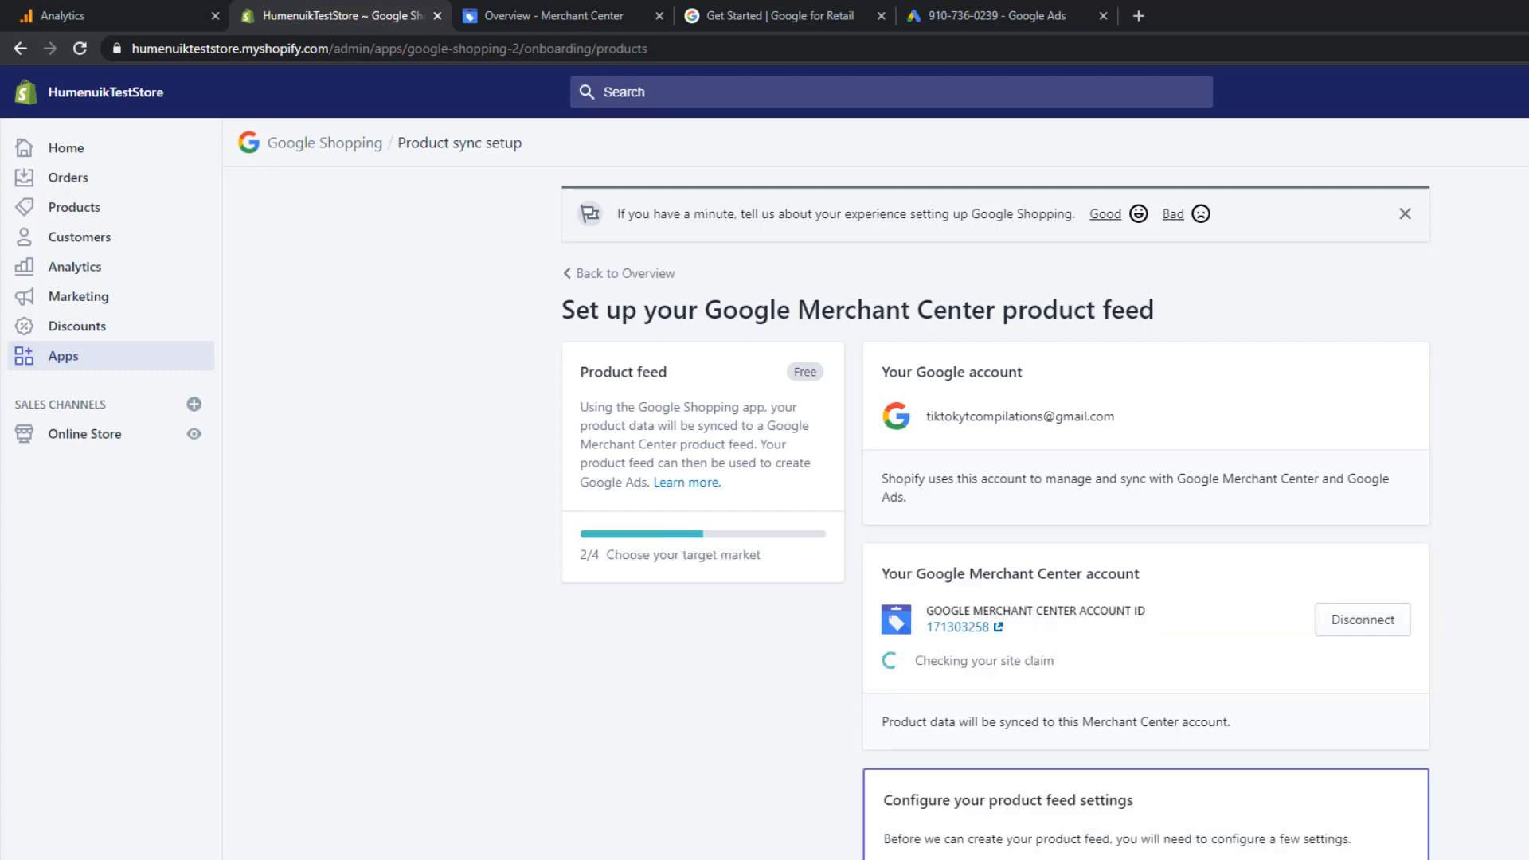
Set the product feed's target market to United States with English as the language and save it.
scroll(1366, 716, "down", 2)
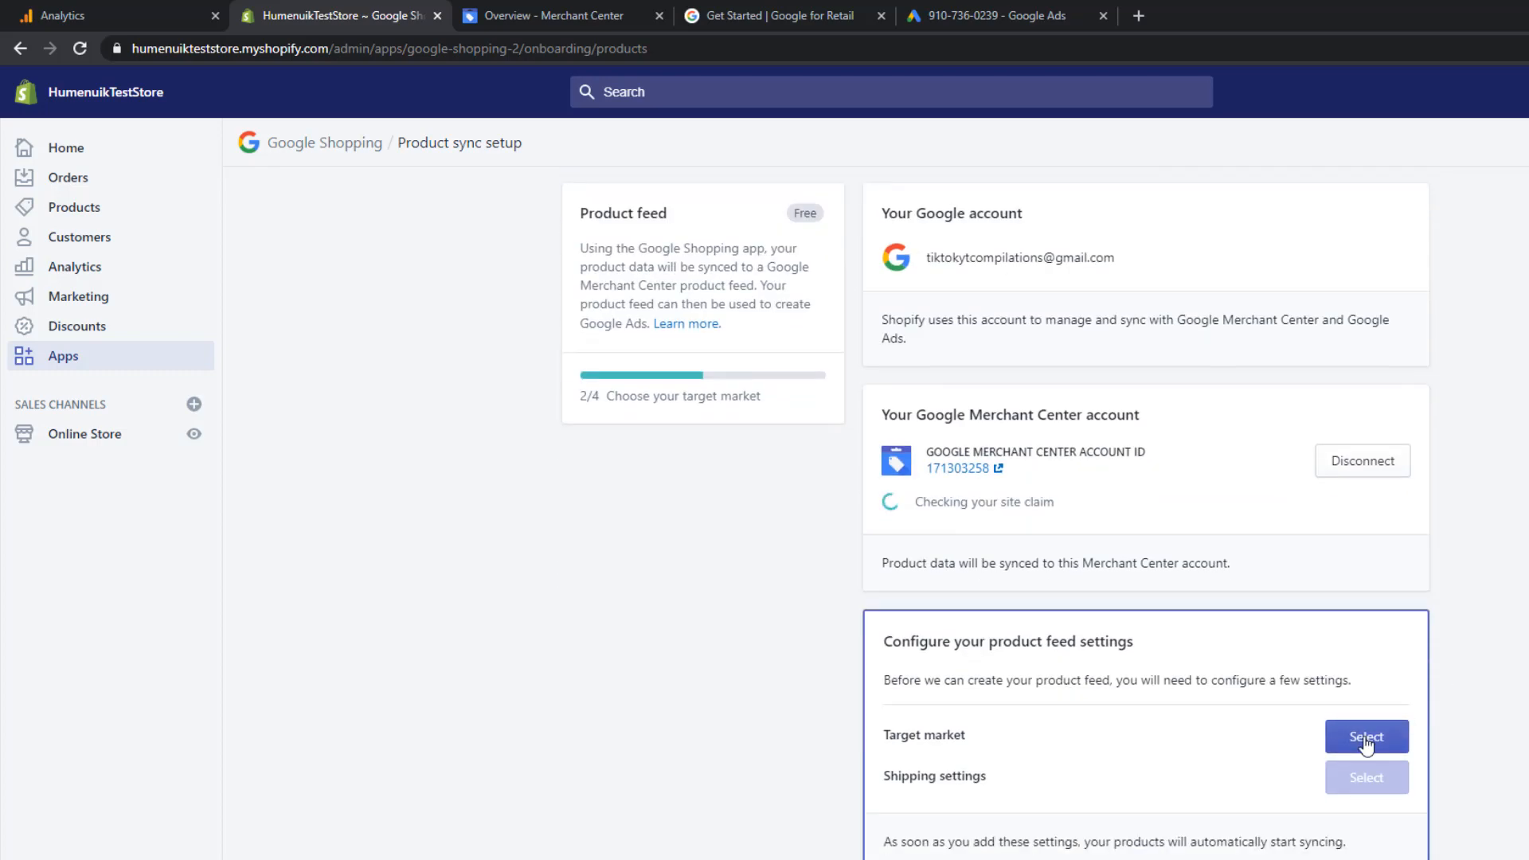
left_click(1363, 739)
left_click(1062, 482)
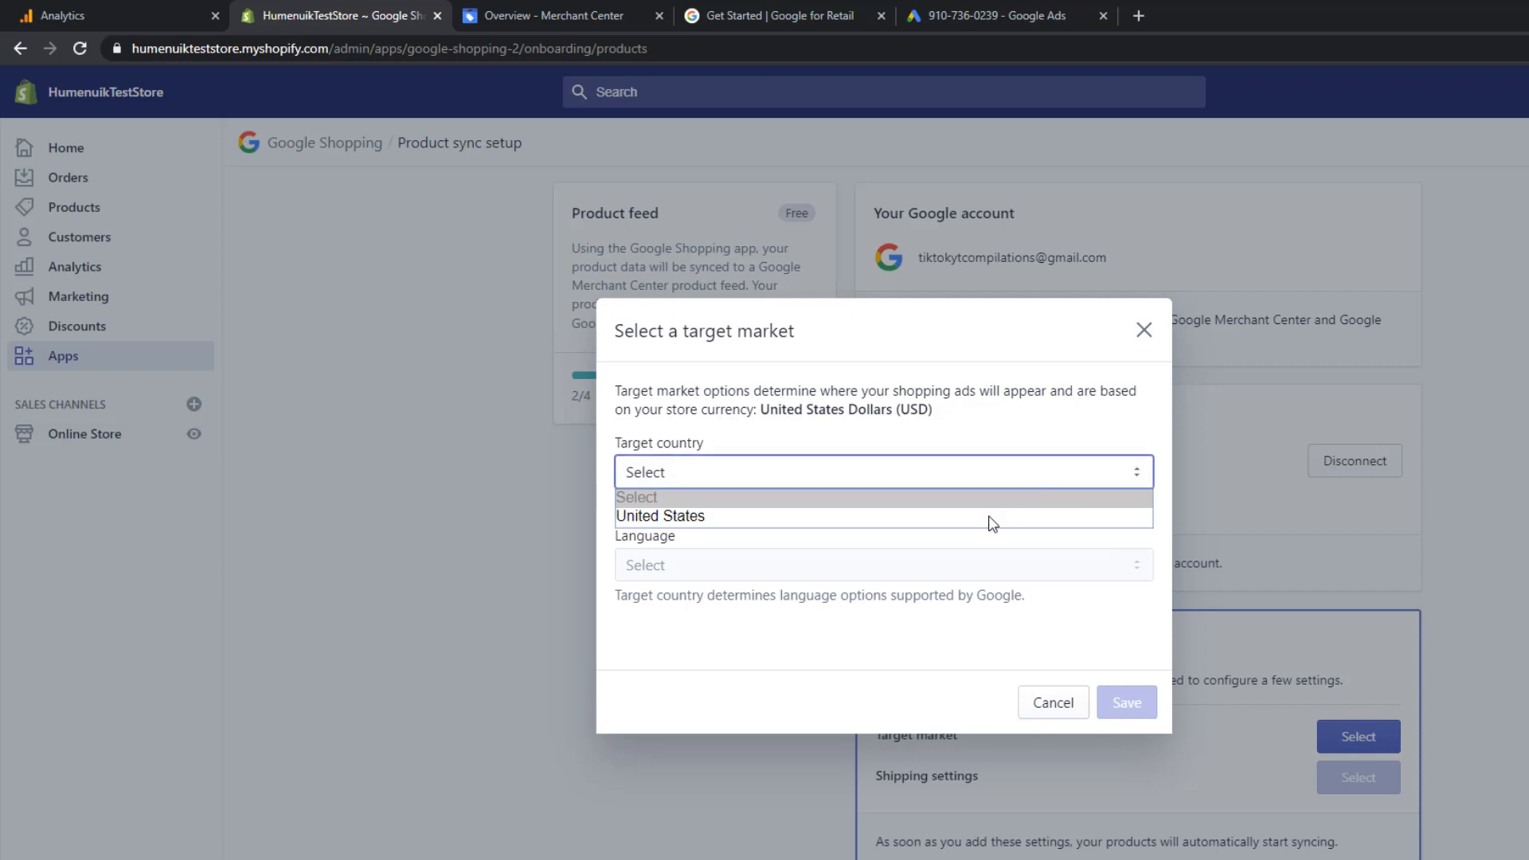
left_click(988, 519)
left_click(963, 575)
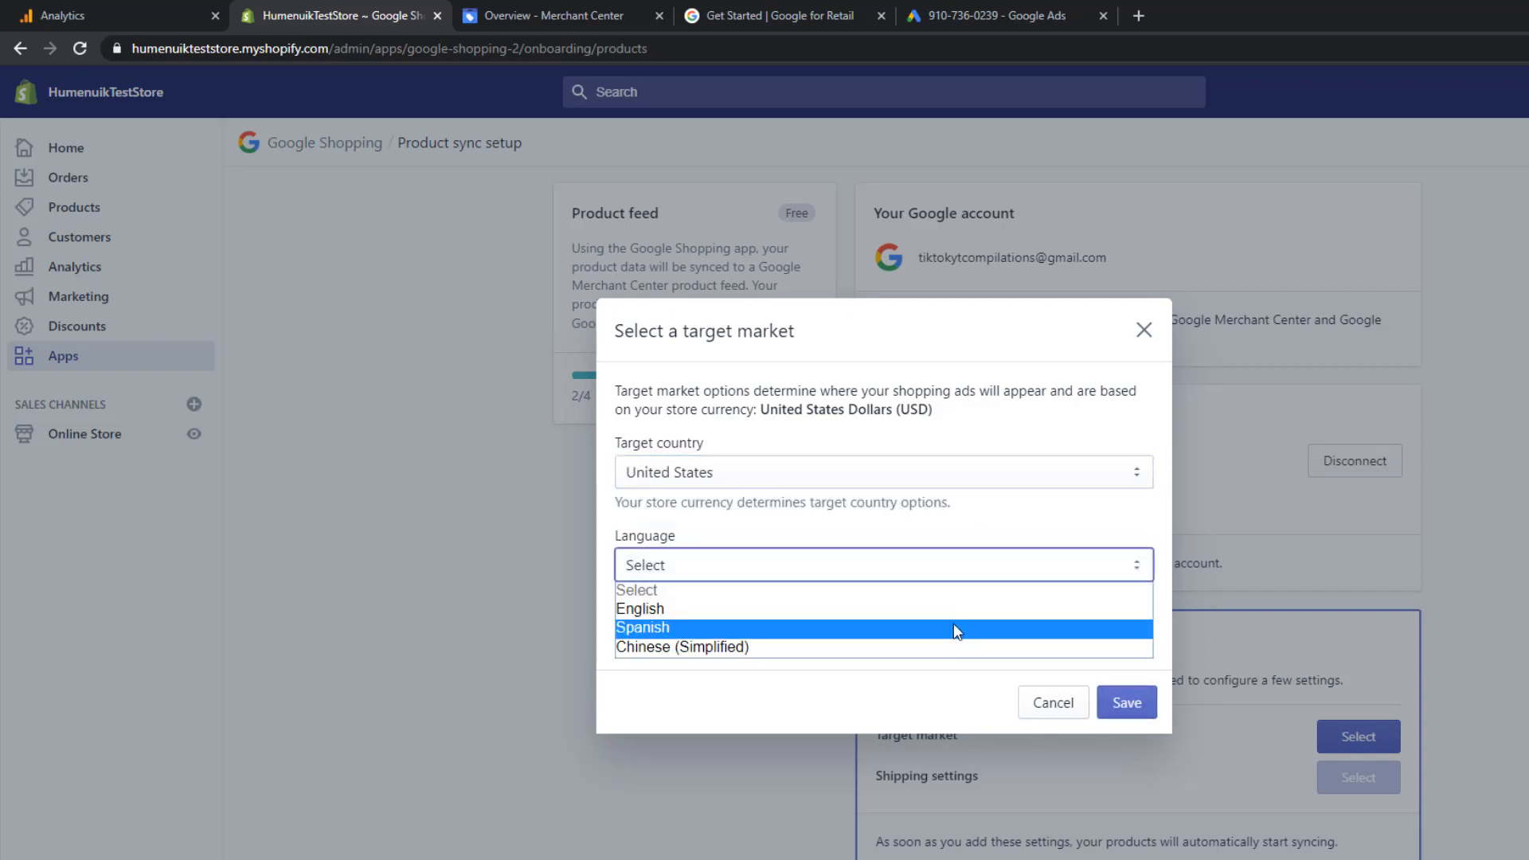
left_click(956, 609)
left_click(1123, 702)
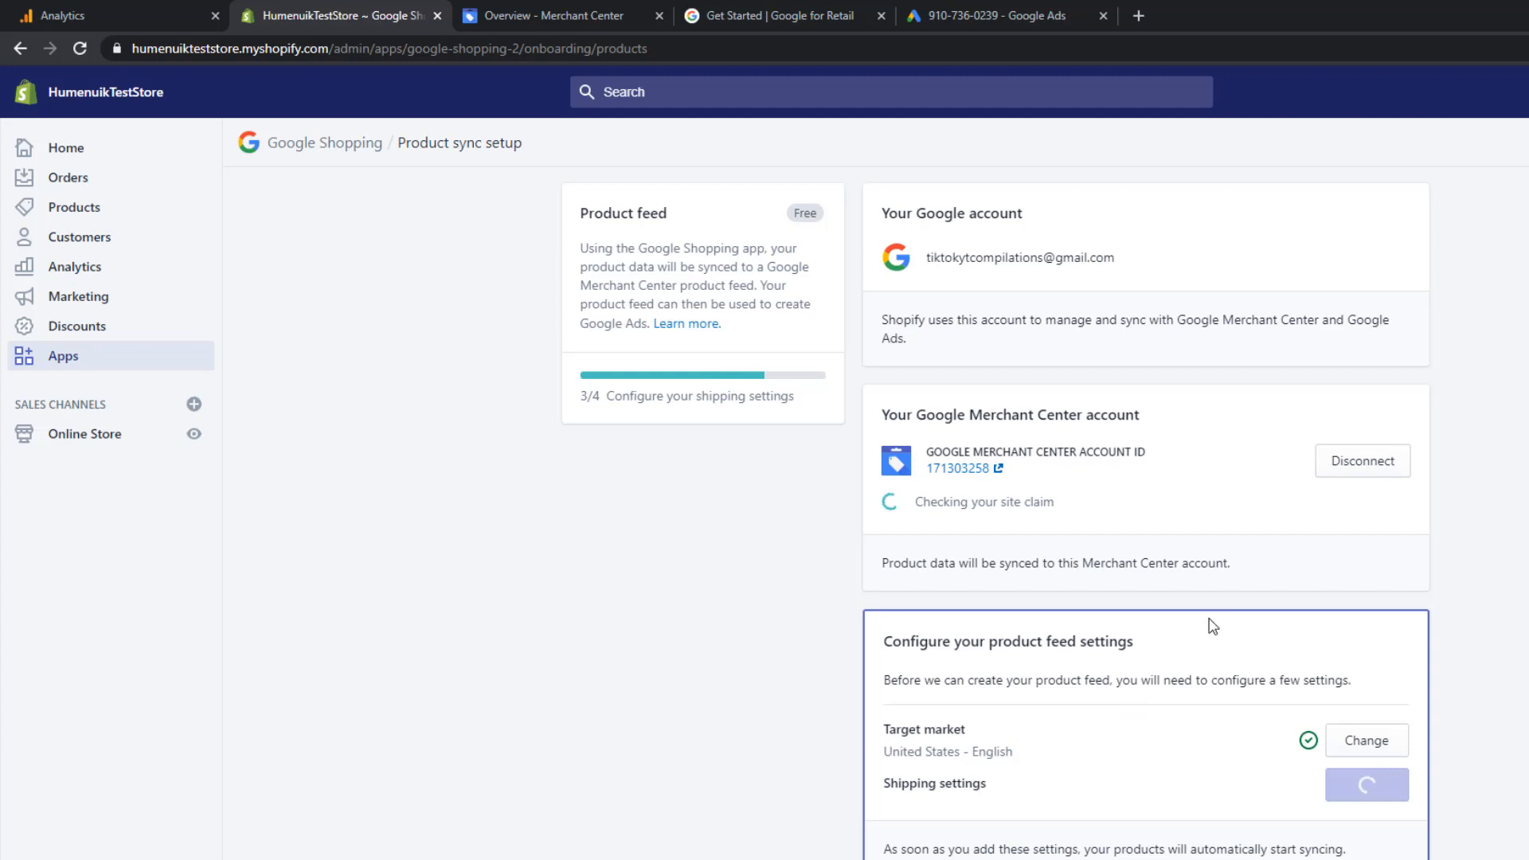
Configure the feed's shipping settings to be set up manually in Google Merchant Center and save them.
scroll(1216, 626, "down", 1)
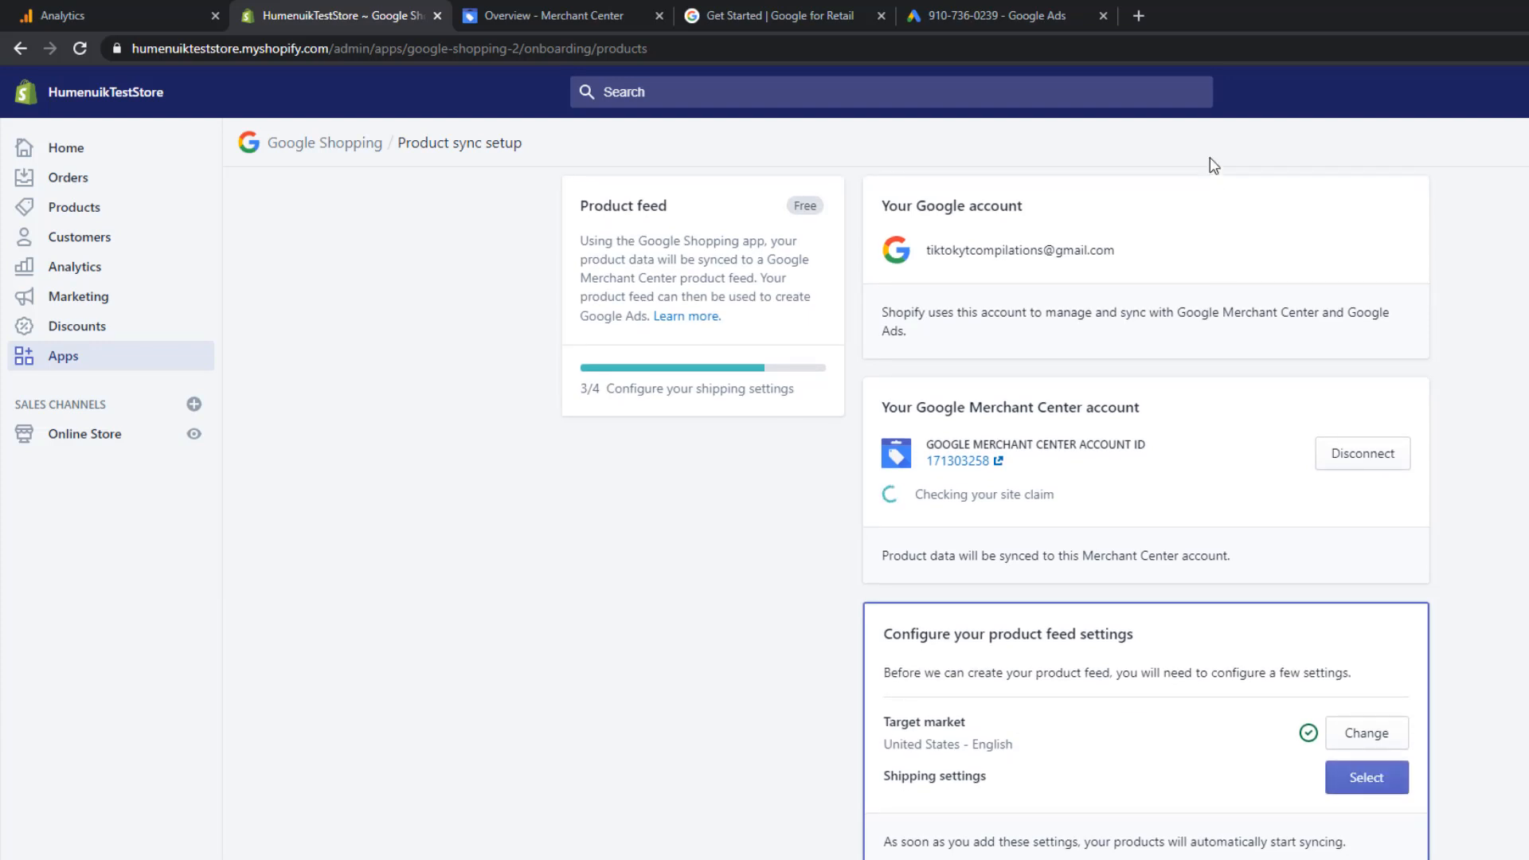
left_click(1389, 774)
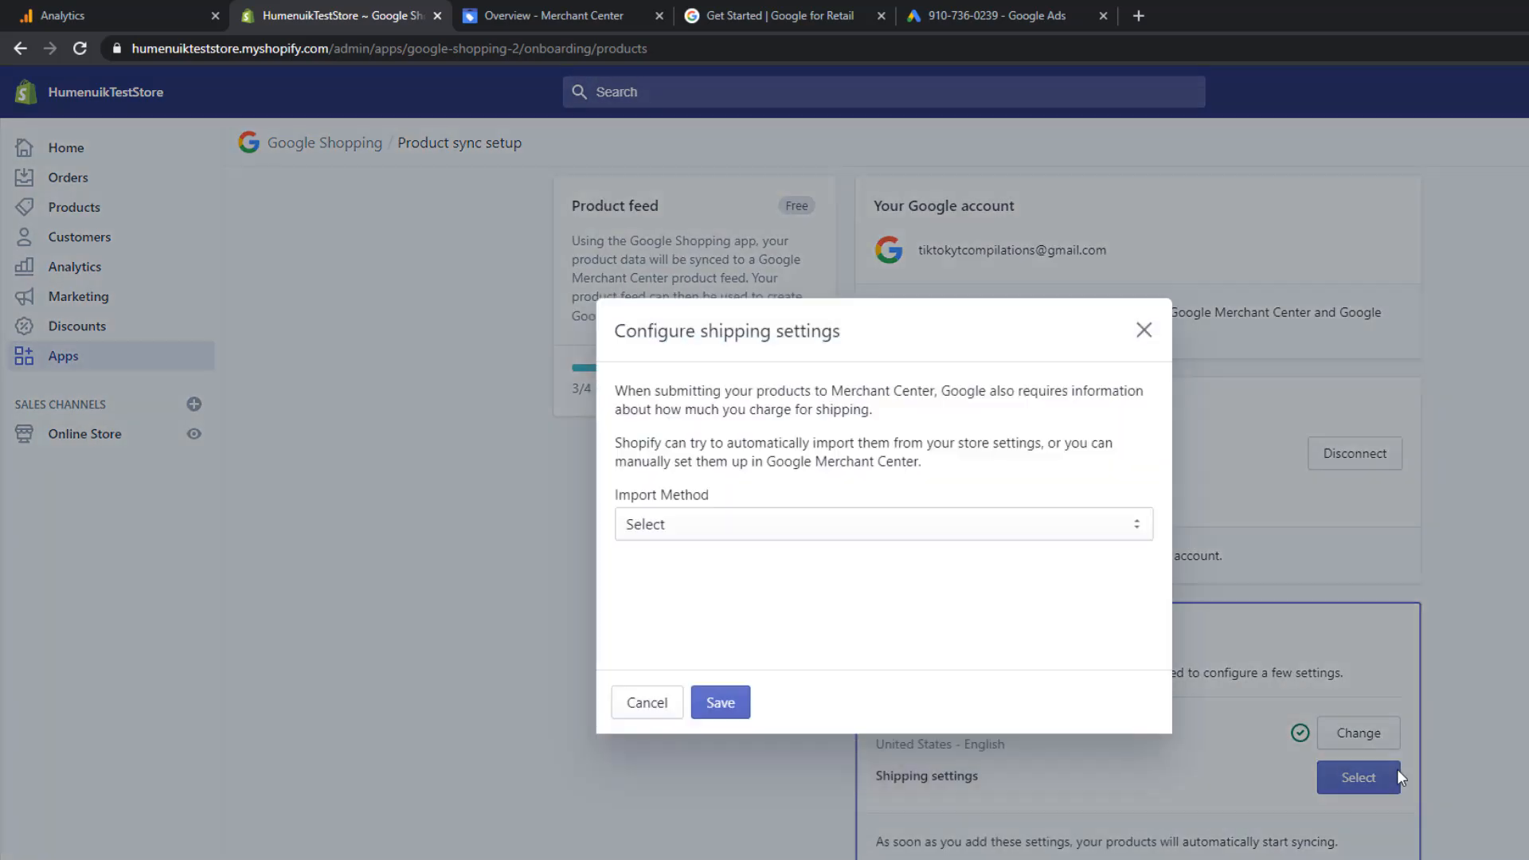
left_click(882, 525)
left_click(851, 570)
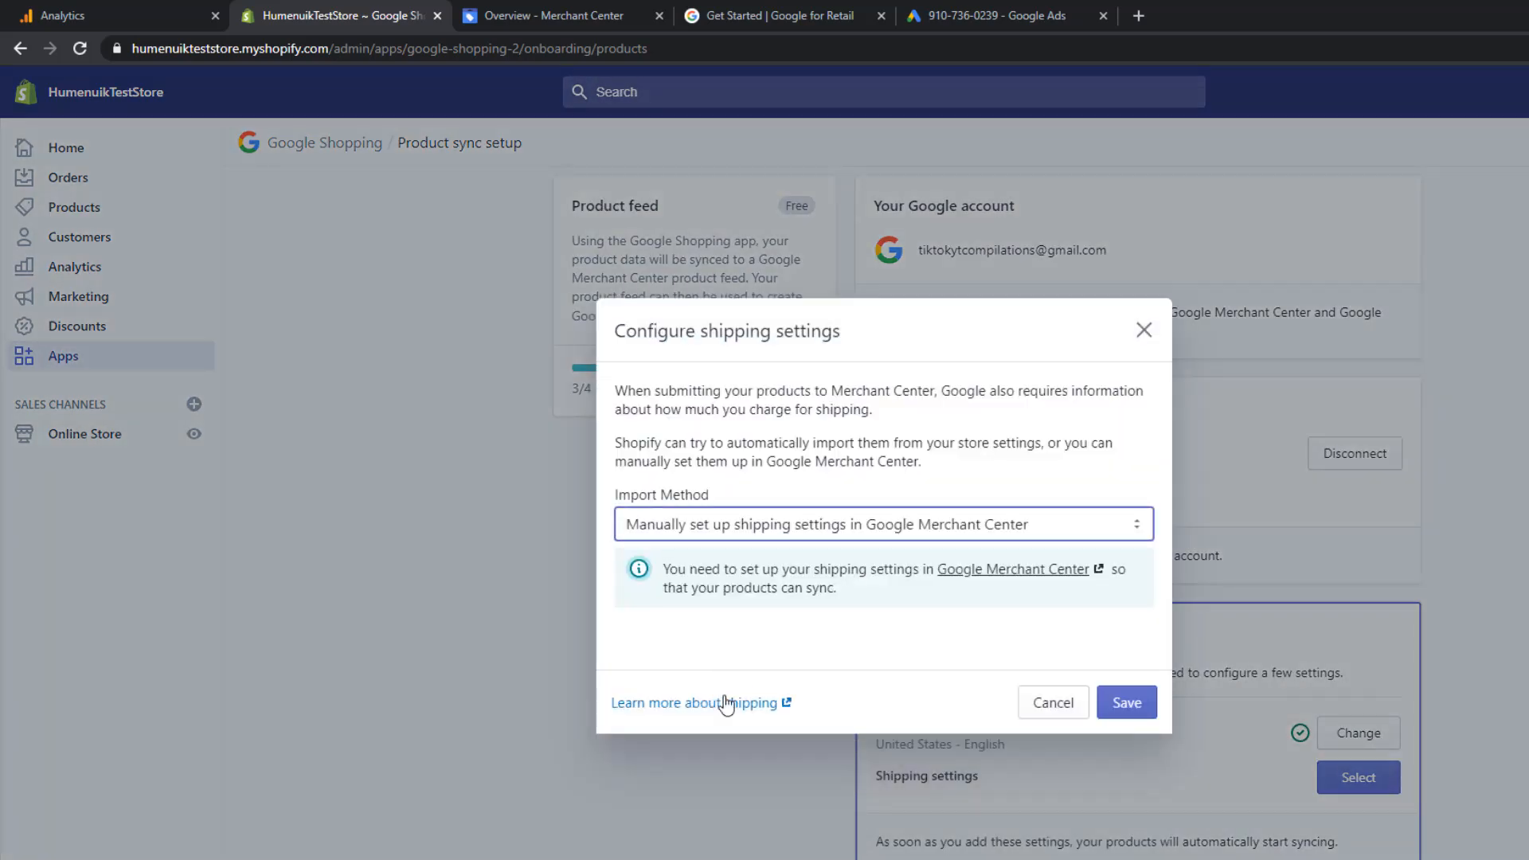
left_click(1143, 713)
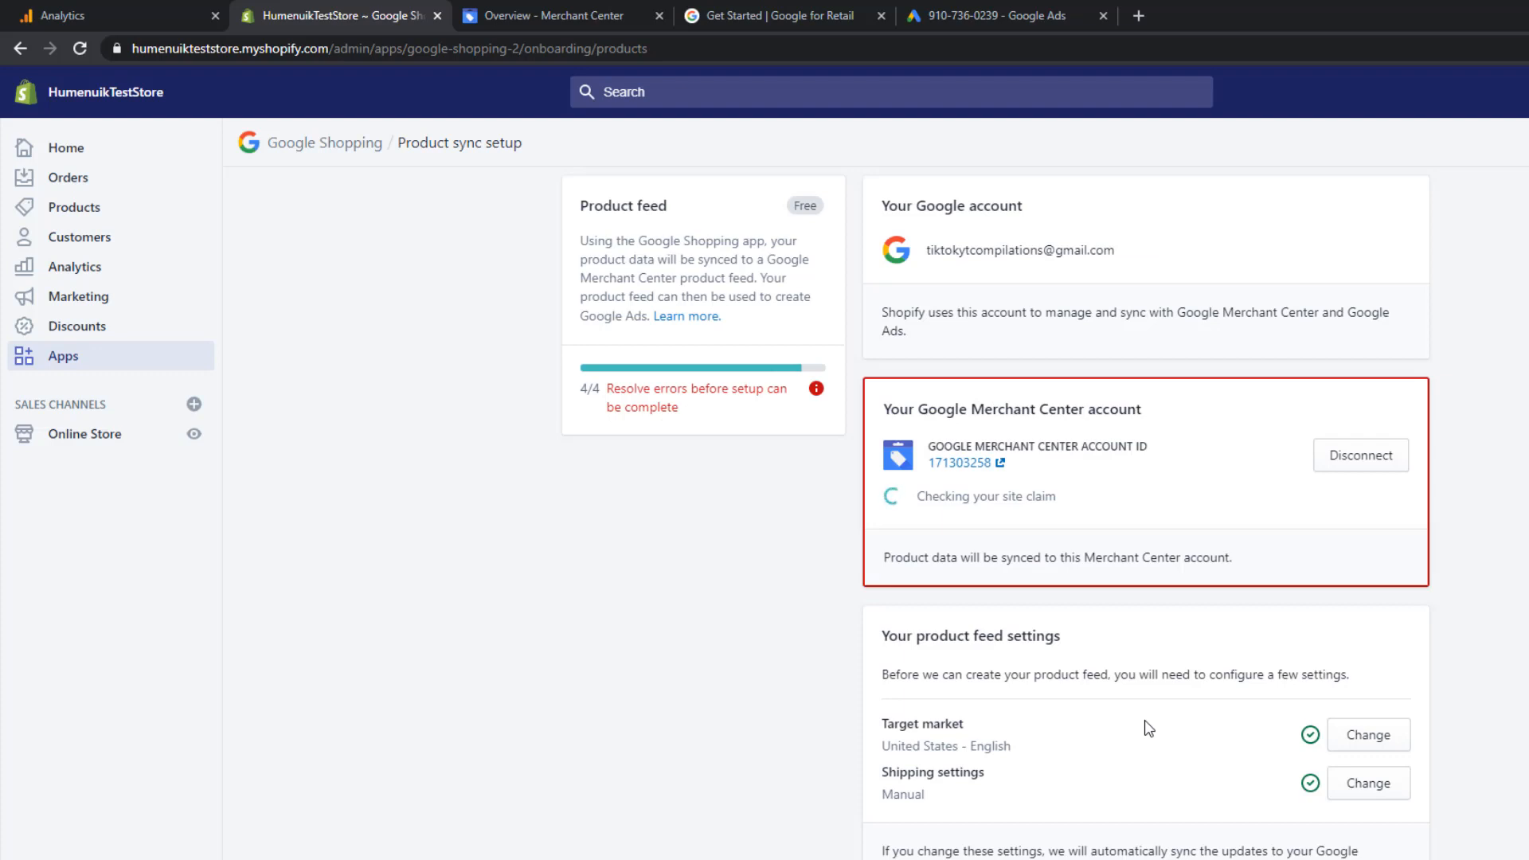
scroll(1308, 705, "down", 1)
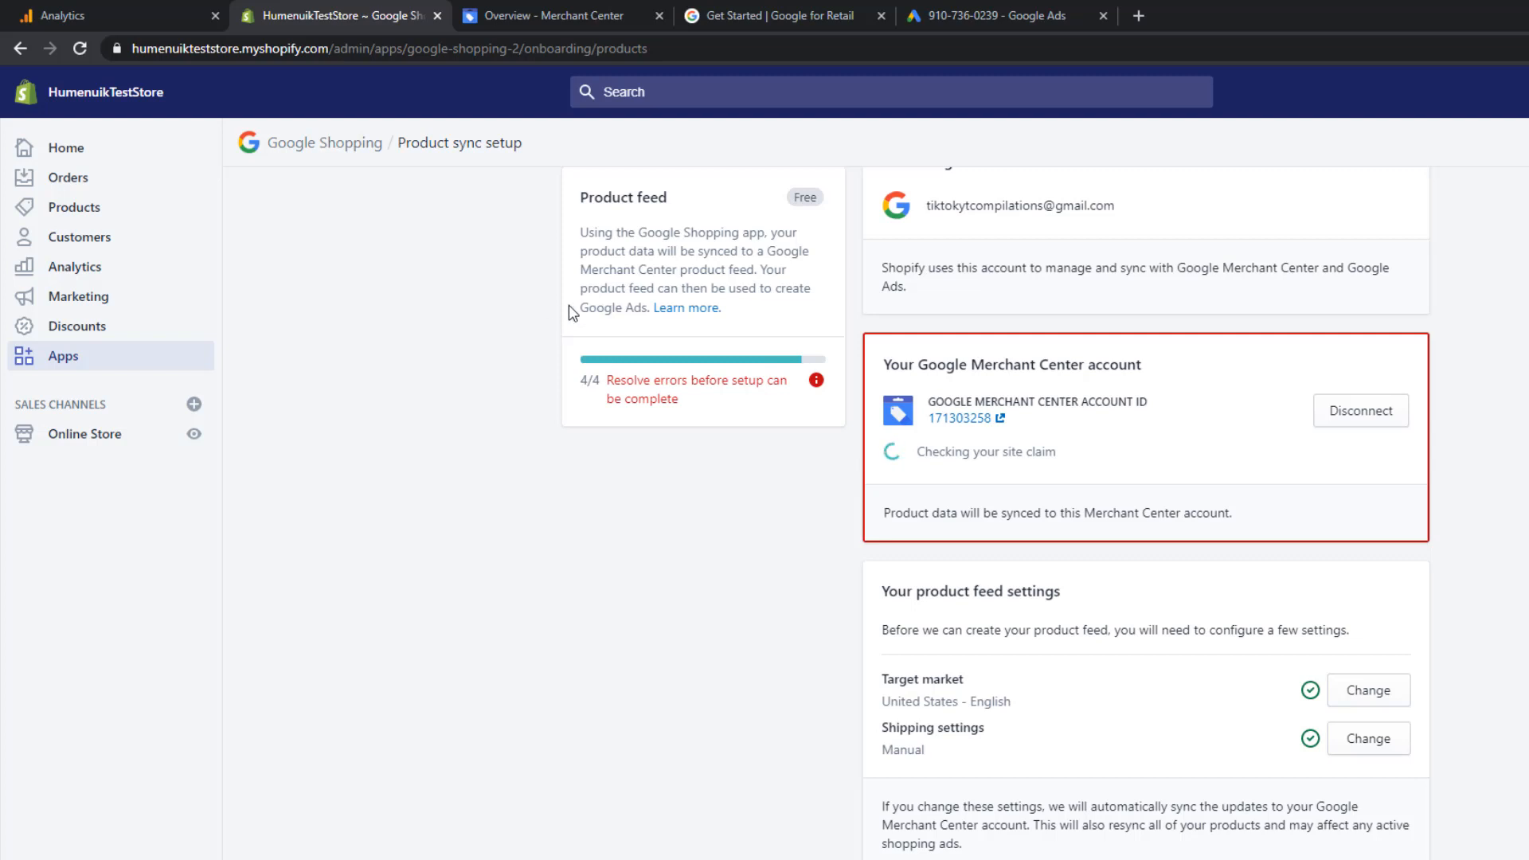
Switch to Google Merchant Center and start a new shipping service in the shipping and returns settings.
left_click(575, 19)
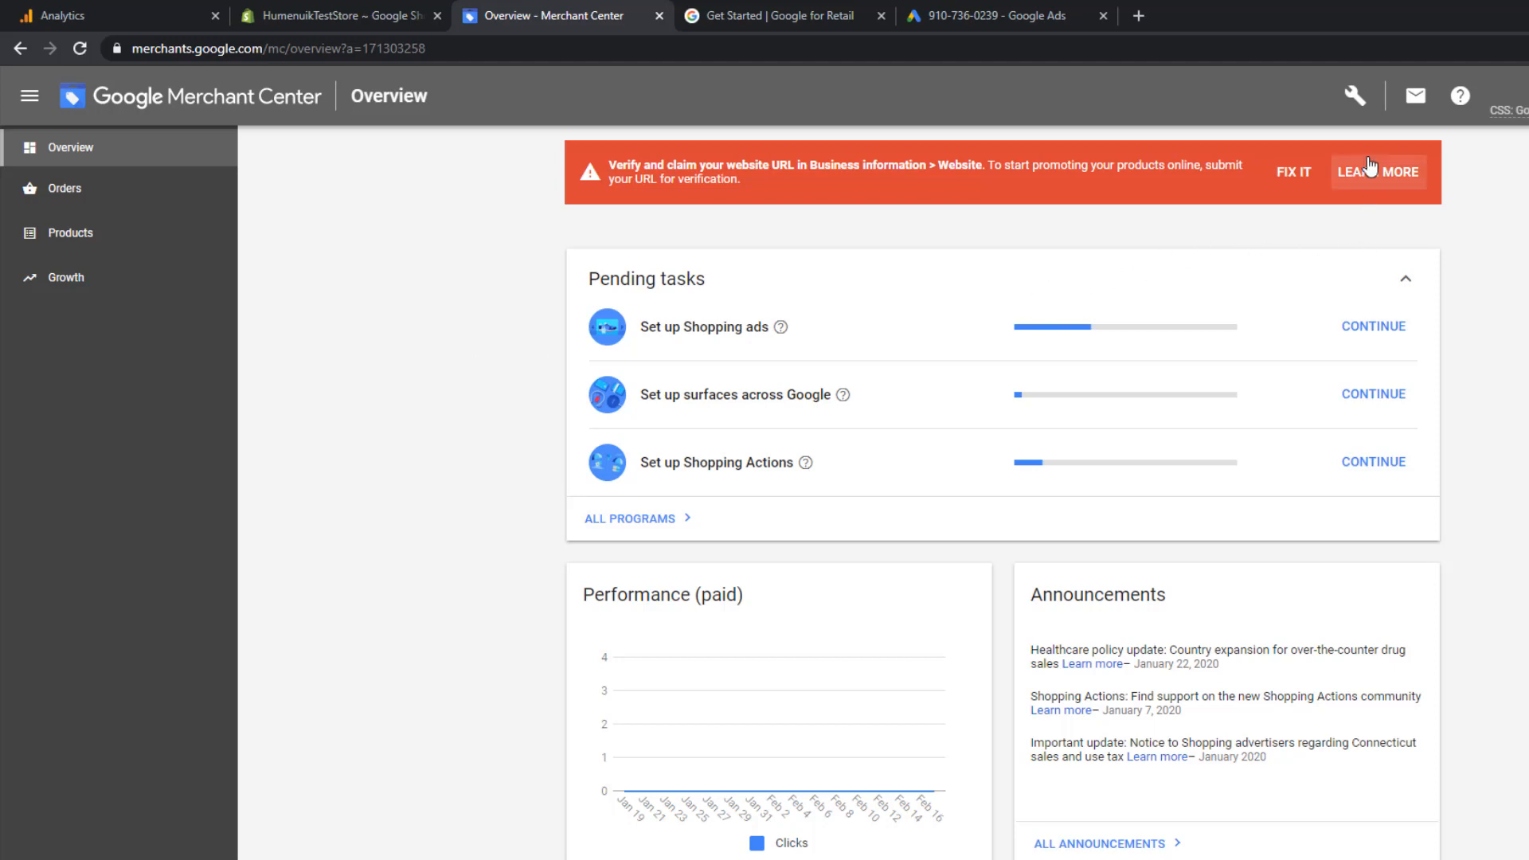
left_click(1357, 98)
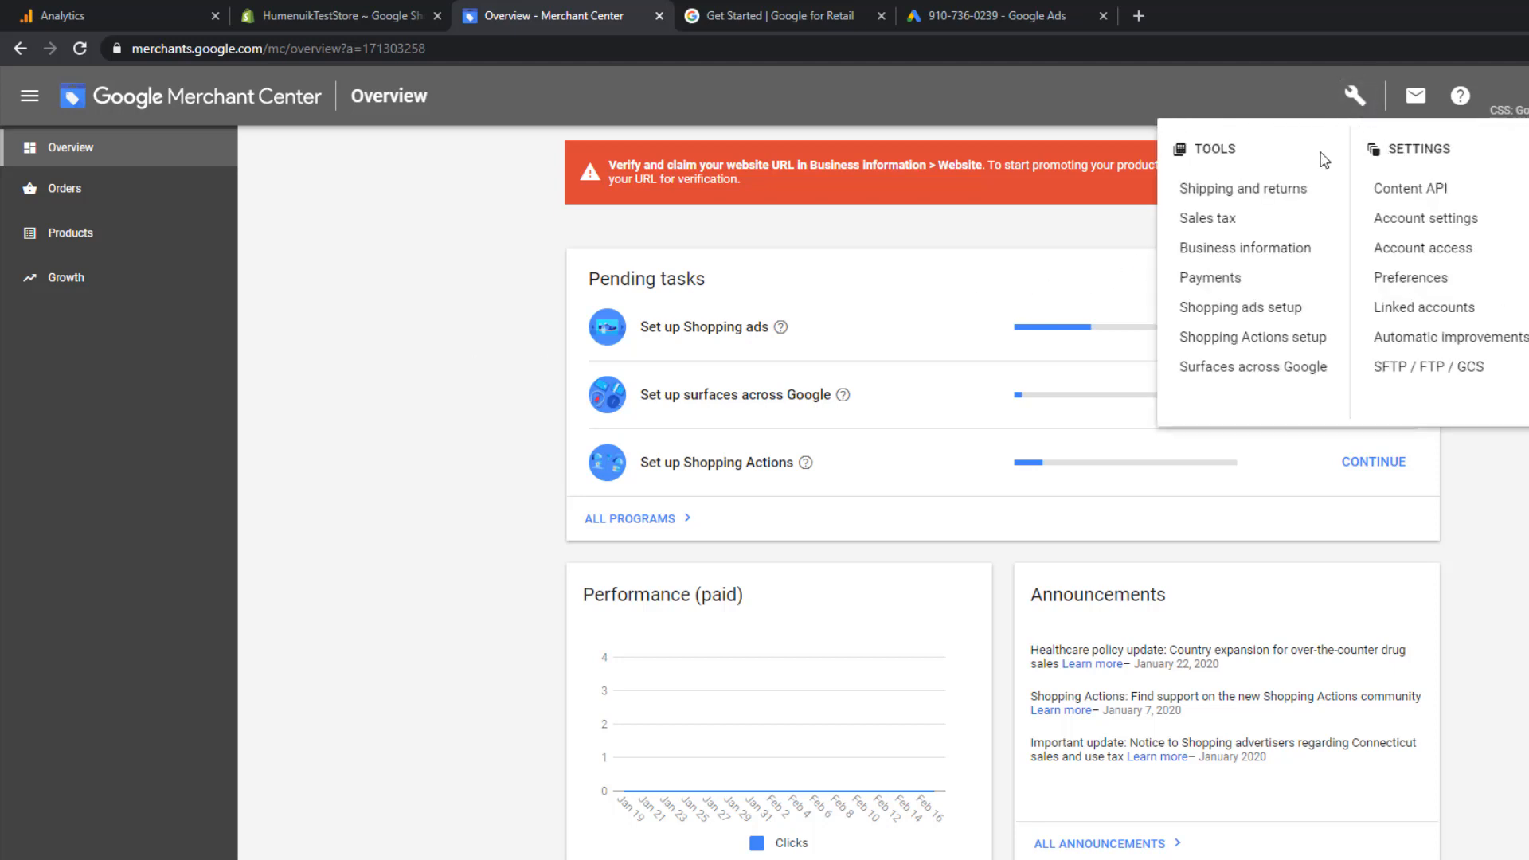
left_click(1289, 203)
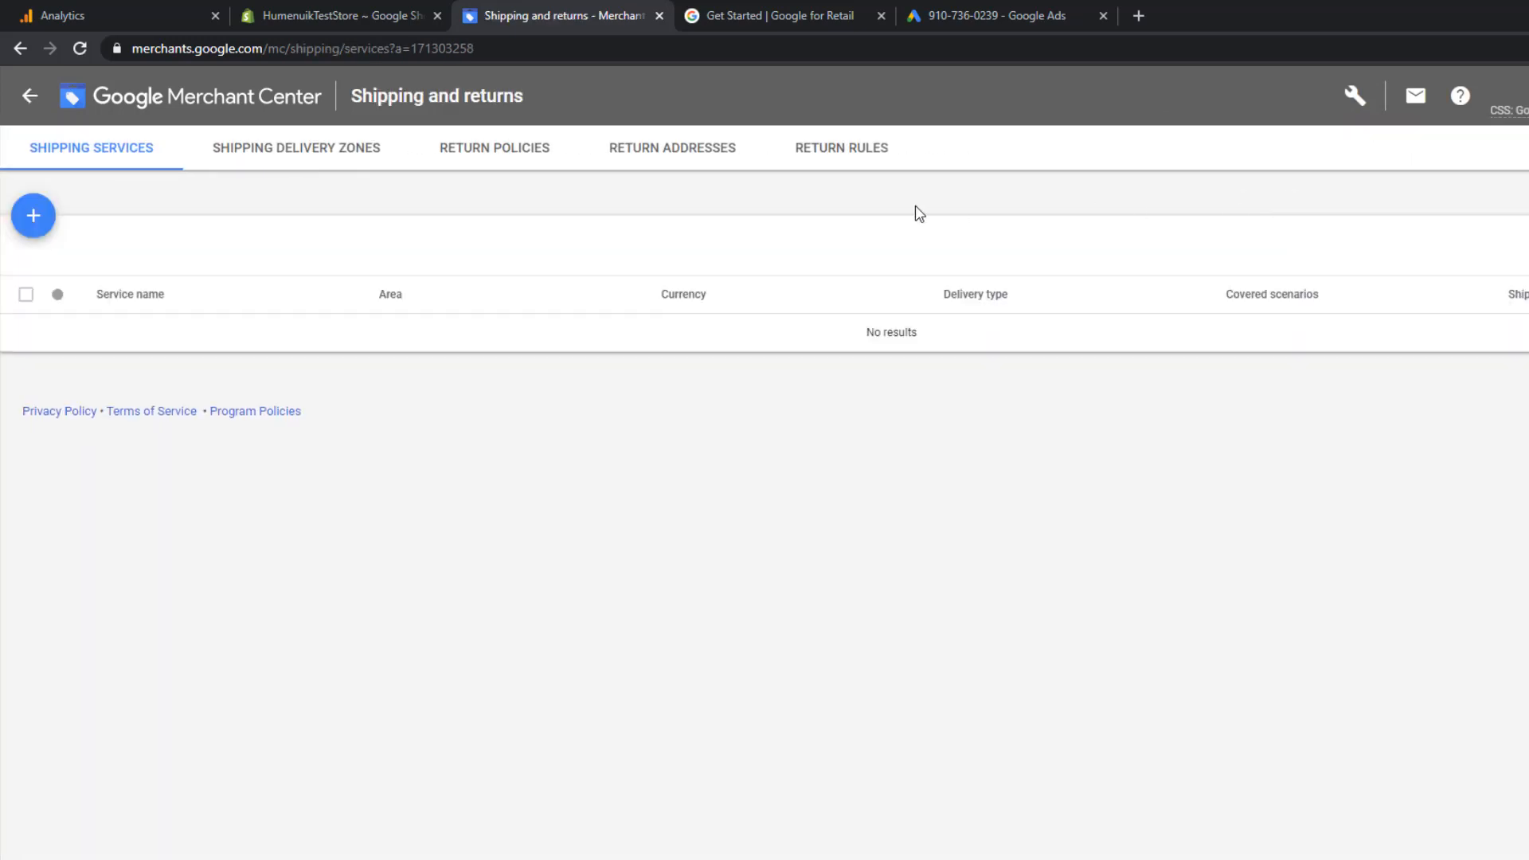
left_click(32, 215)
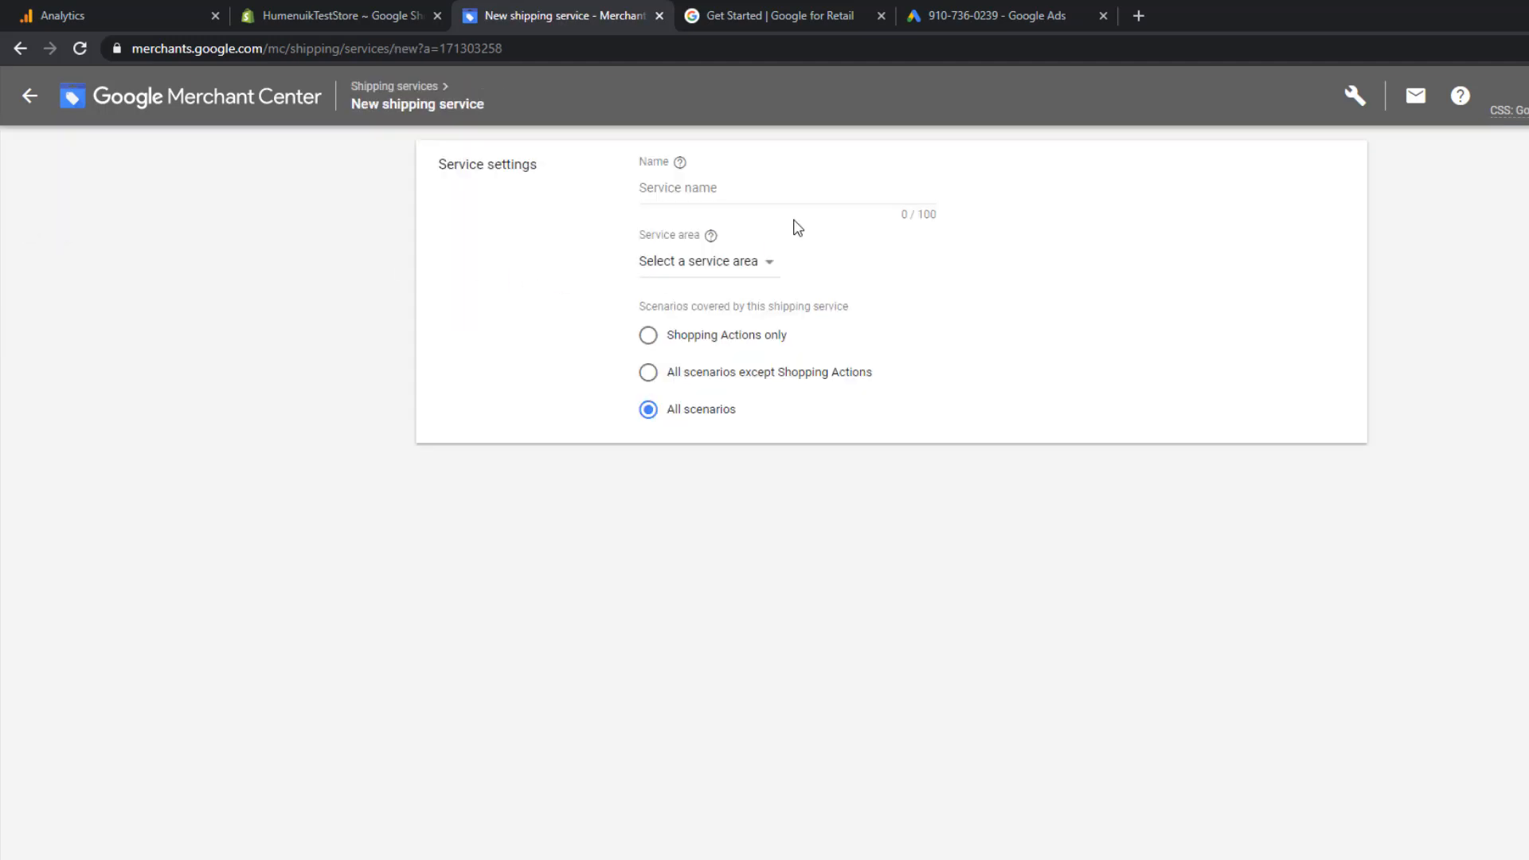
Name the shipping service "Free Shipping" and set its service area to United States.
left_click(782, 184)
type("Free ")
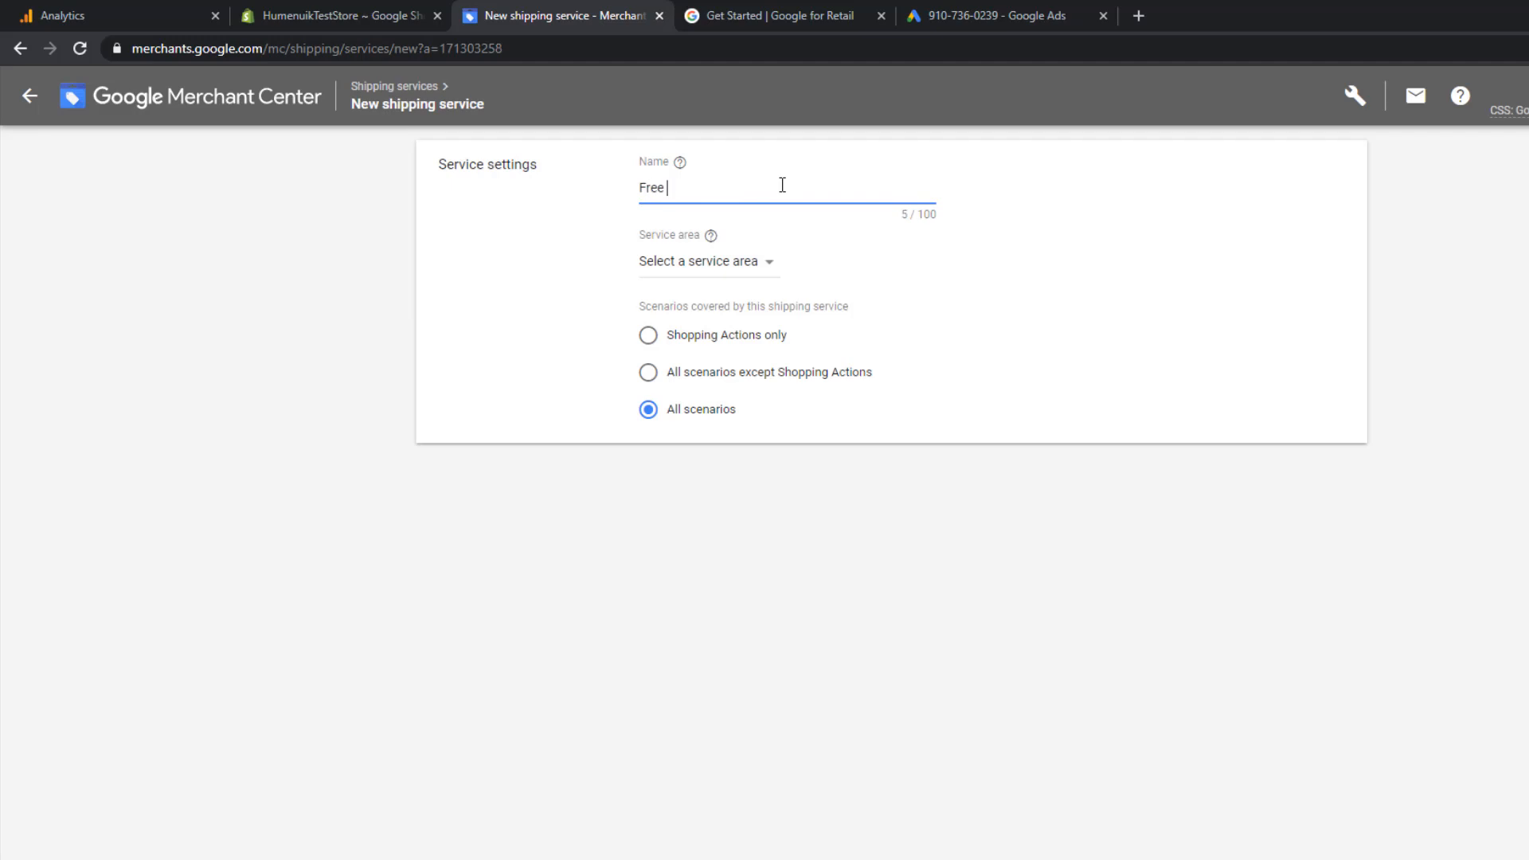
type("Shipping")
left_click(730, 267)
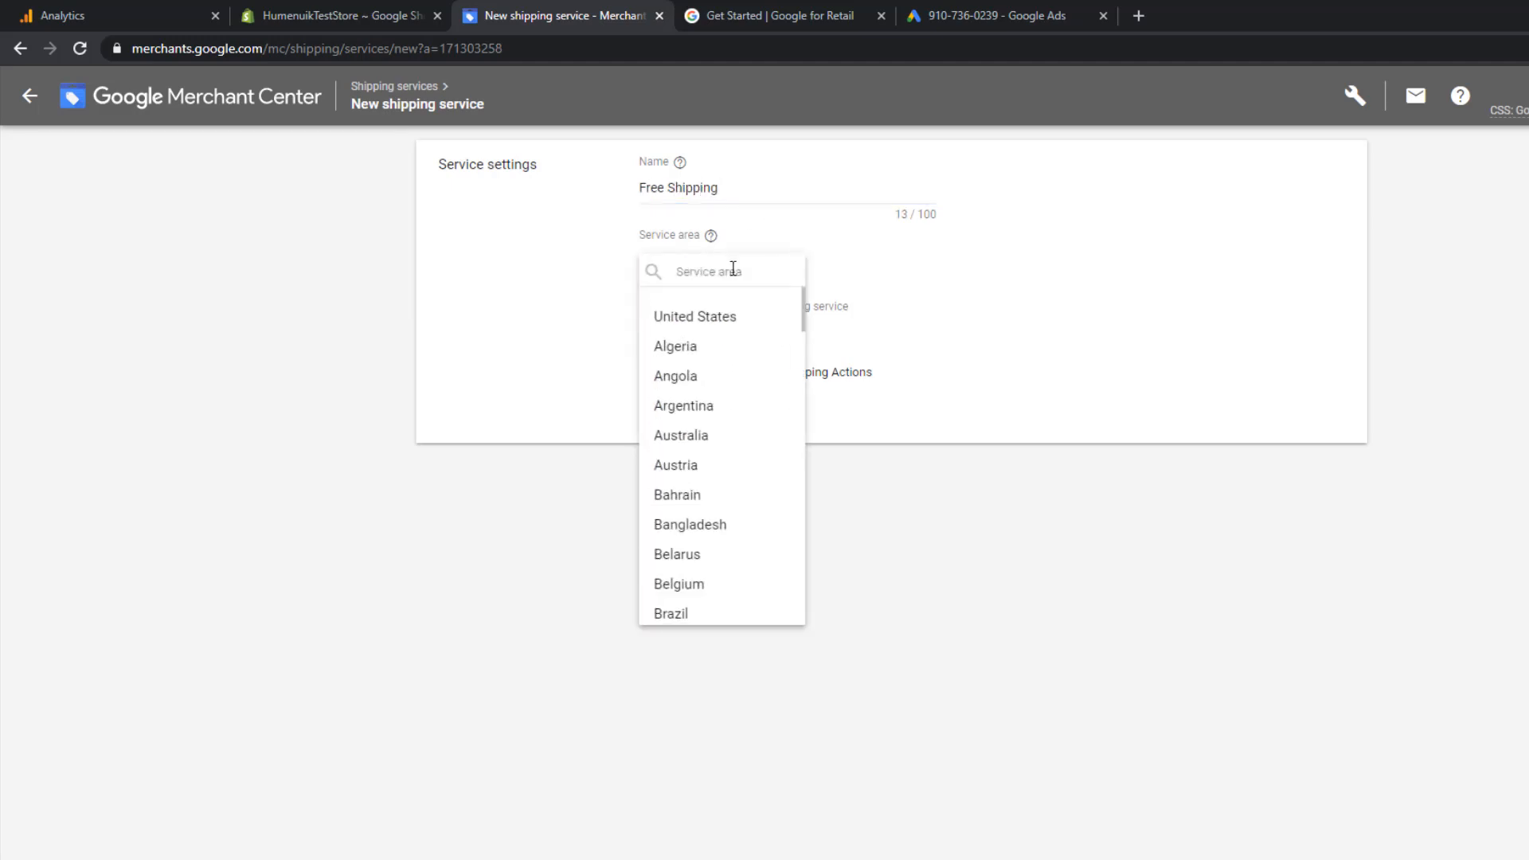
left_click(732, 317)
Set the order cutoff time to 12:00 AM in the (GMT-05:00) Eastern Standard Time (New York) timezone.
scroll(590, 457, "down", 2)
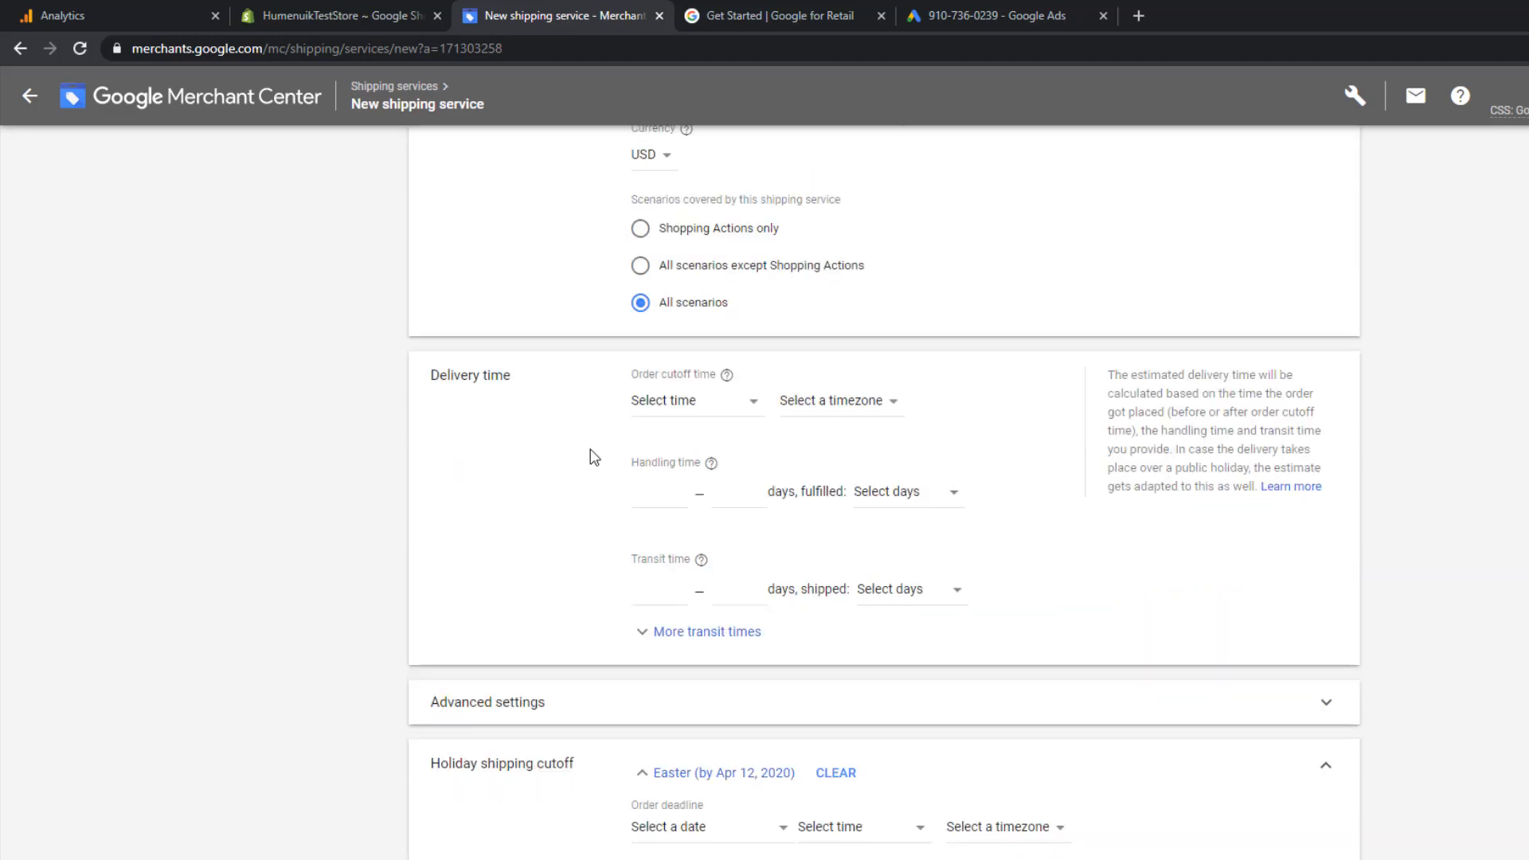
left_click(669, 408)
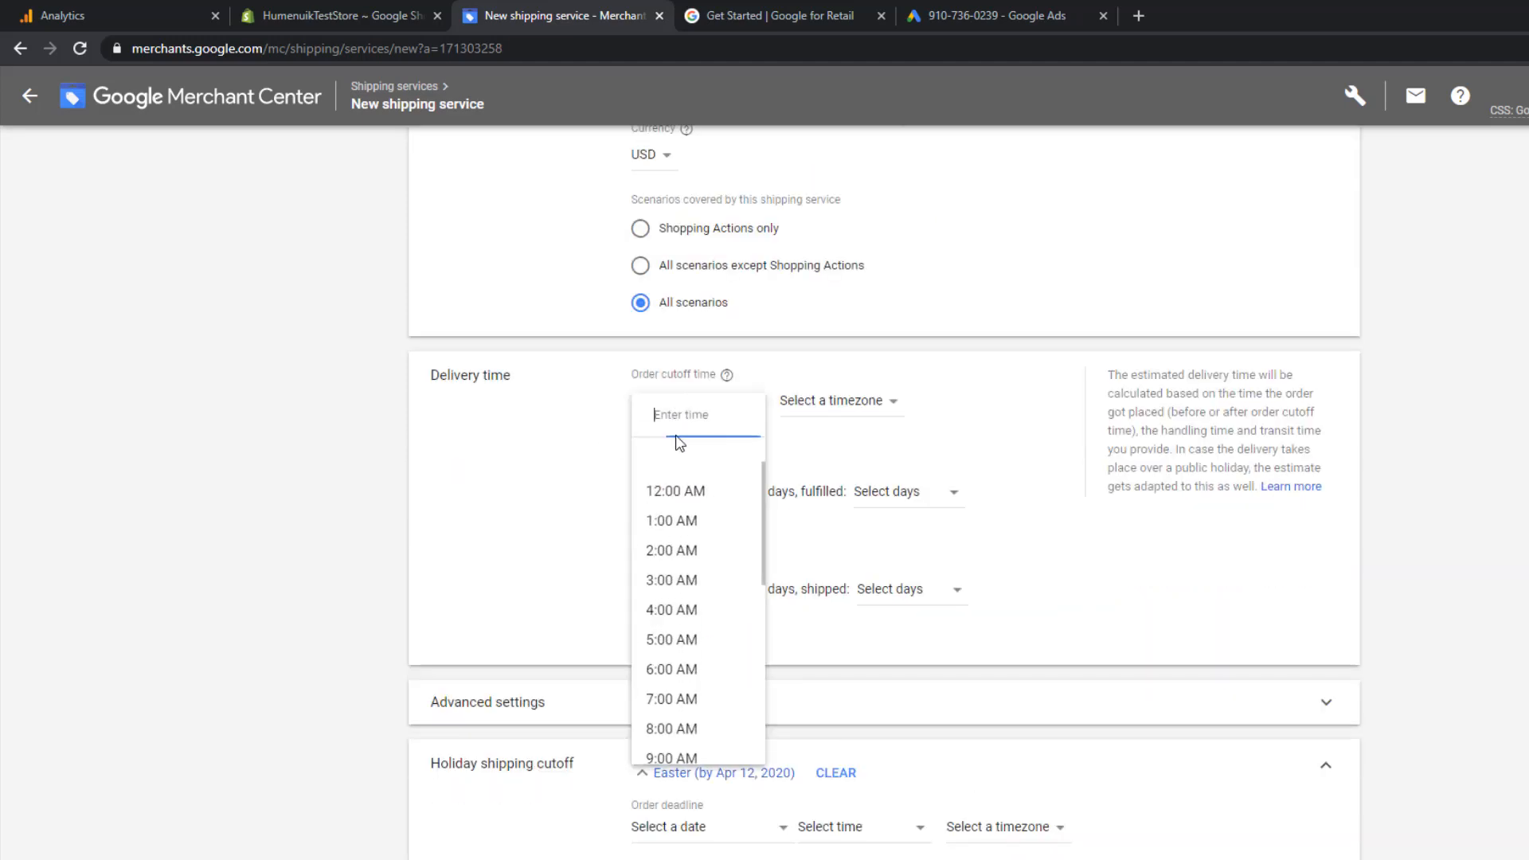
left_click(683, 503)
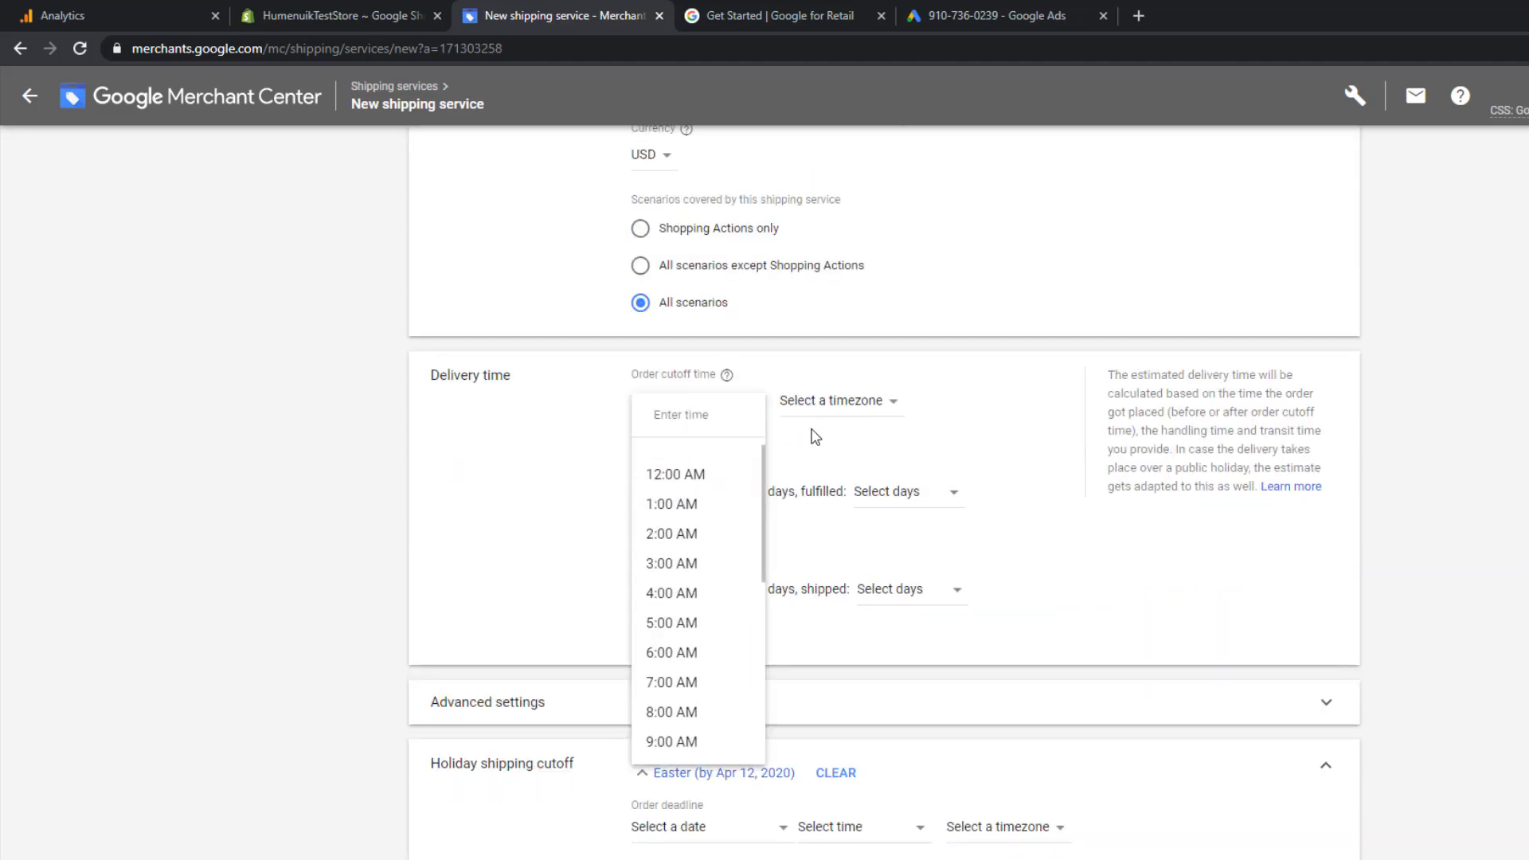
left_click(706, 475)
left_click(826, 404)
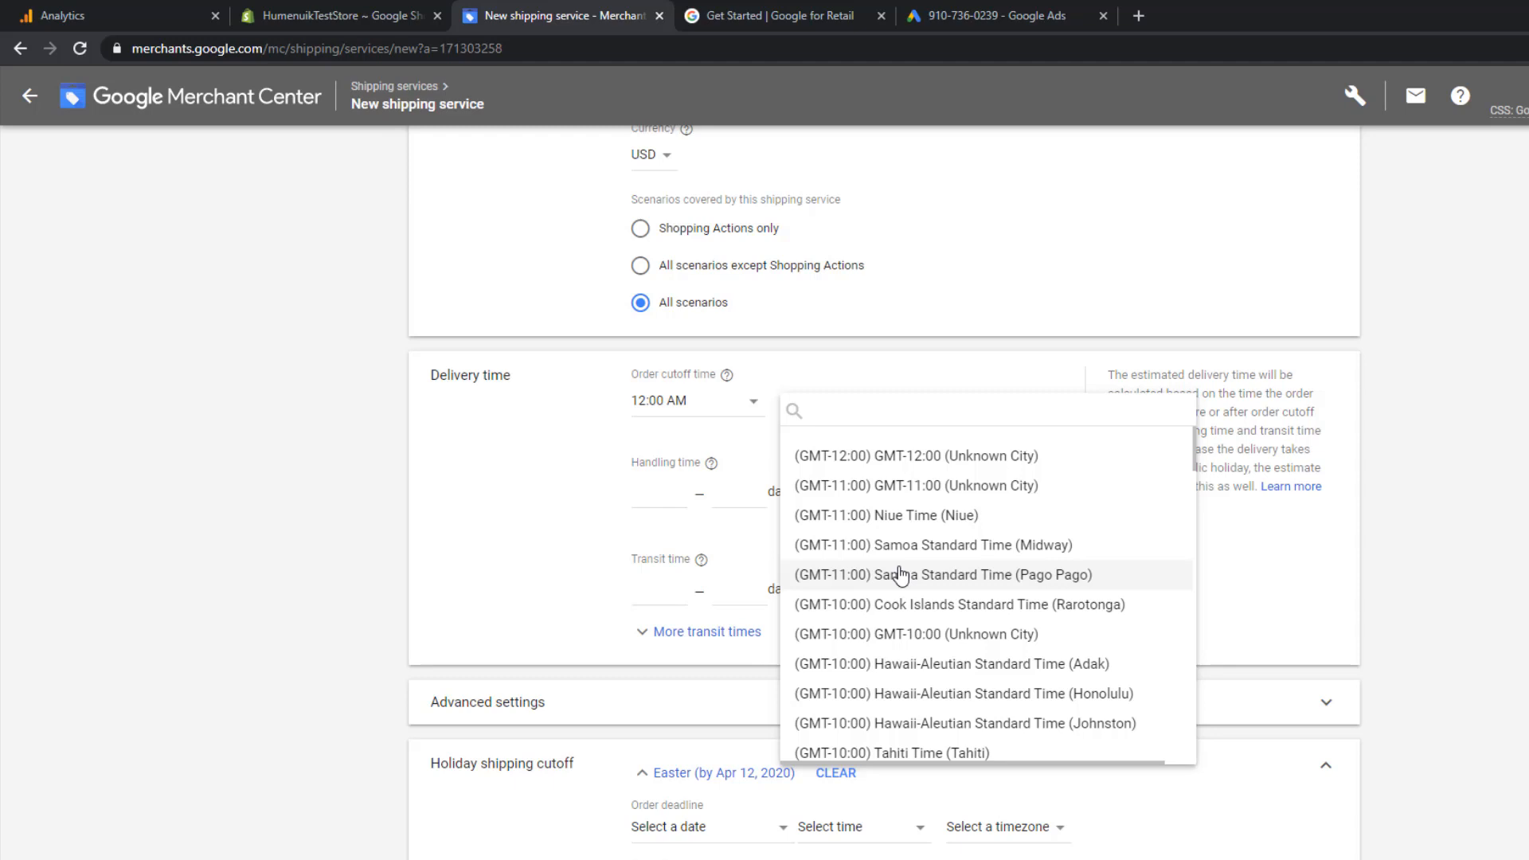
left_click(950, 410)
type("g")
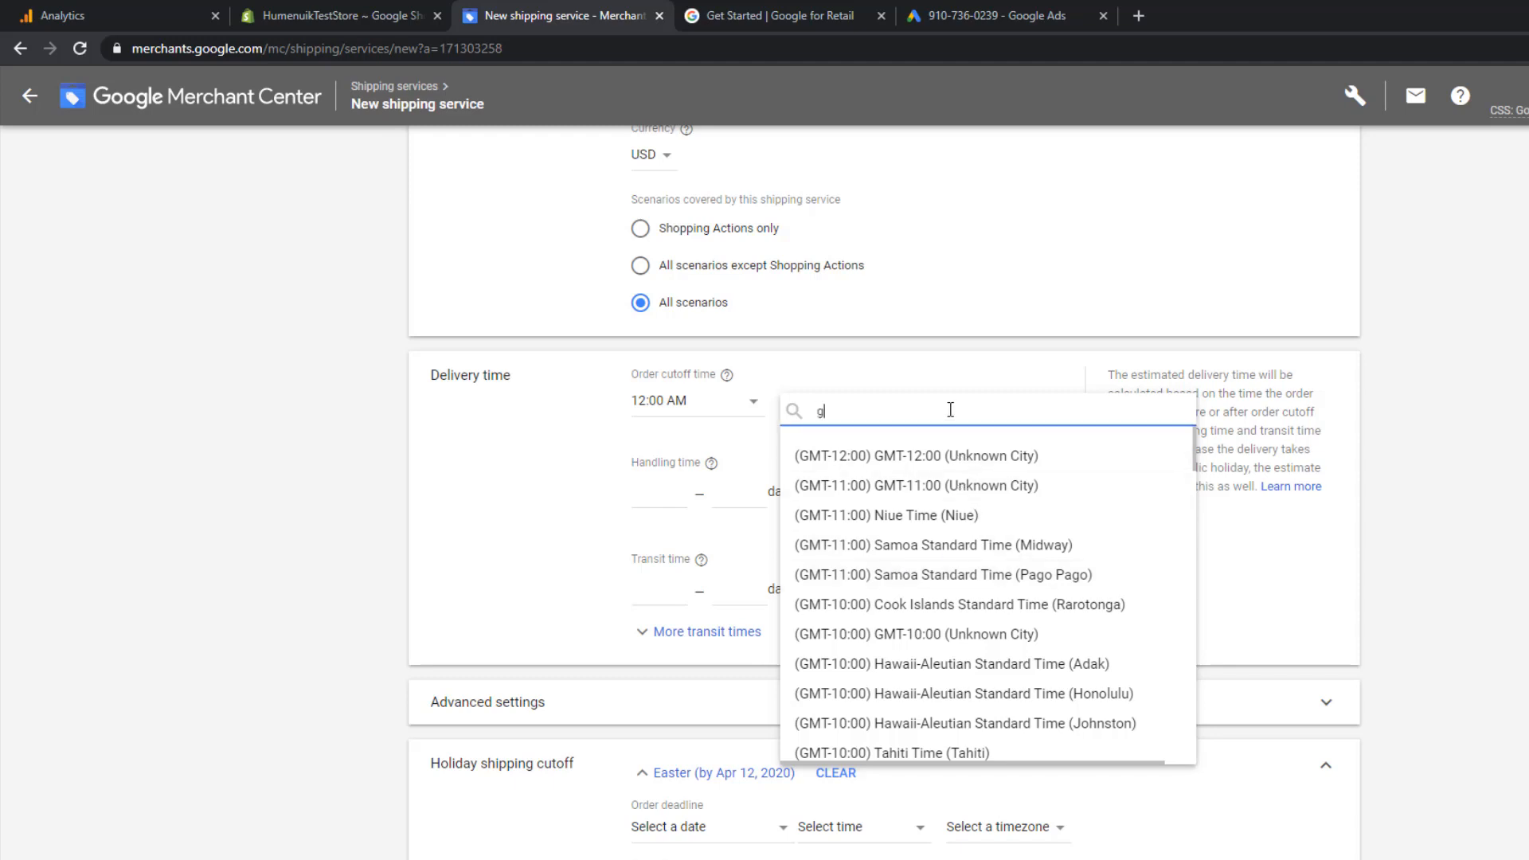
type("mt-05")
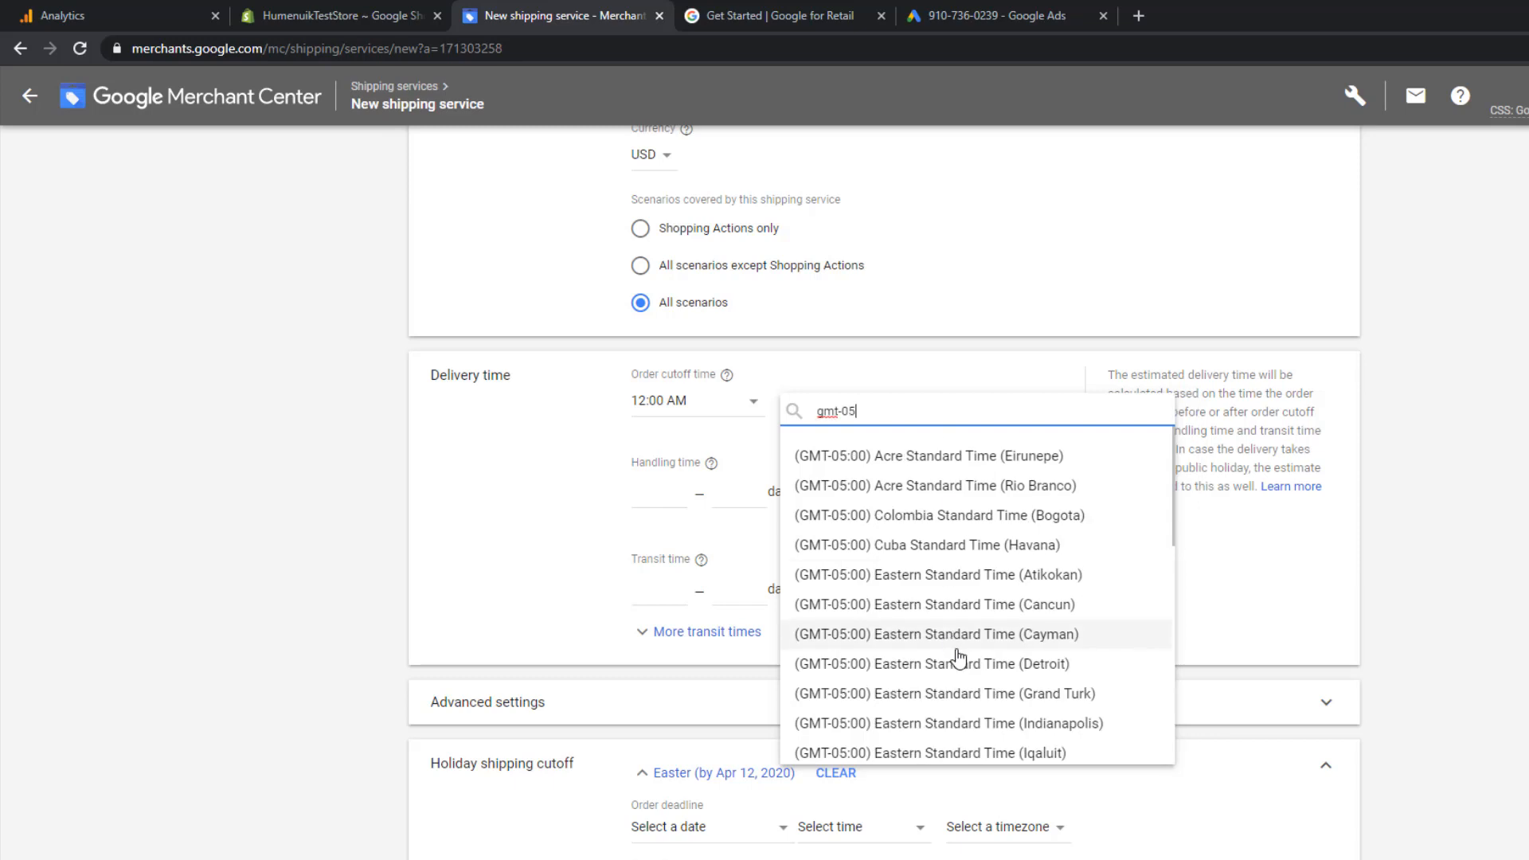
scroll(966, 682, "down", 2)
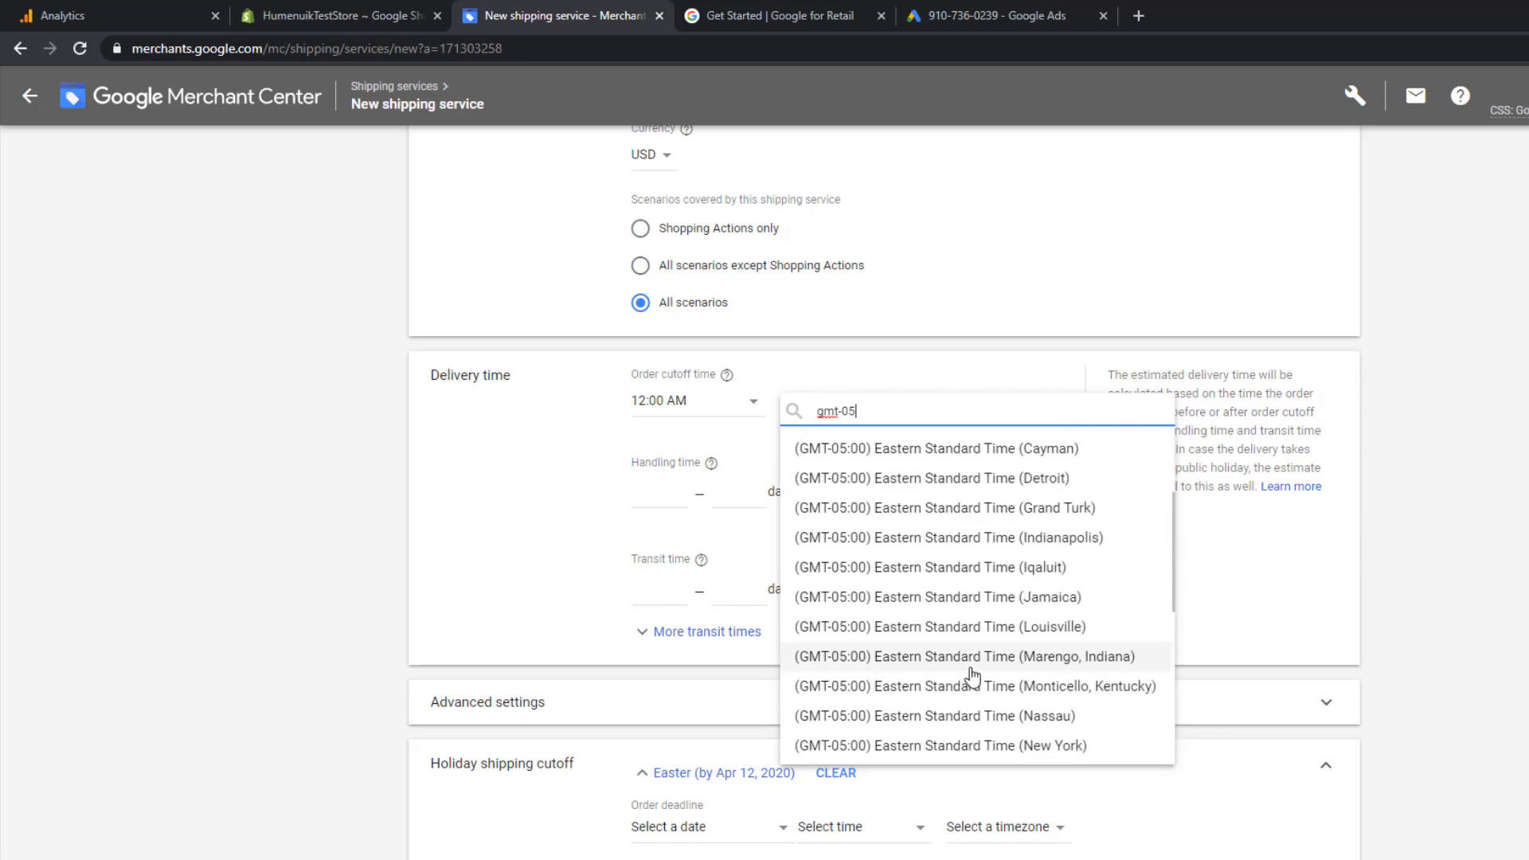
left_click(997, 746)
Enter 1–99 days for both the handling time and the transit time.
left_click(659, 495)
type("1")
left_click(733, 492)
type("99")
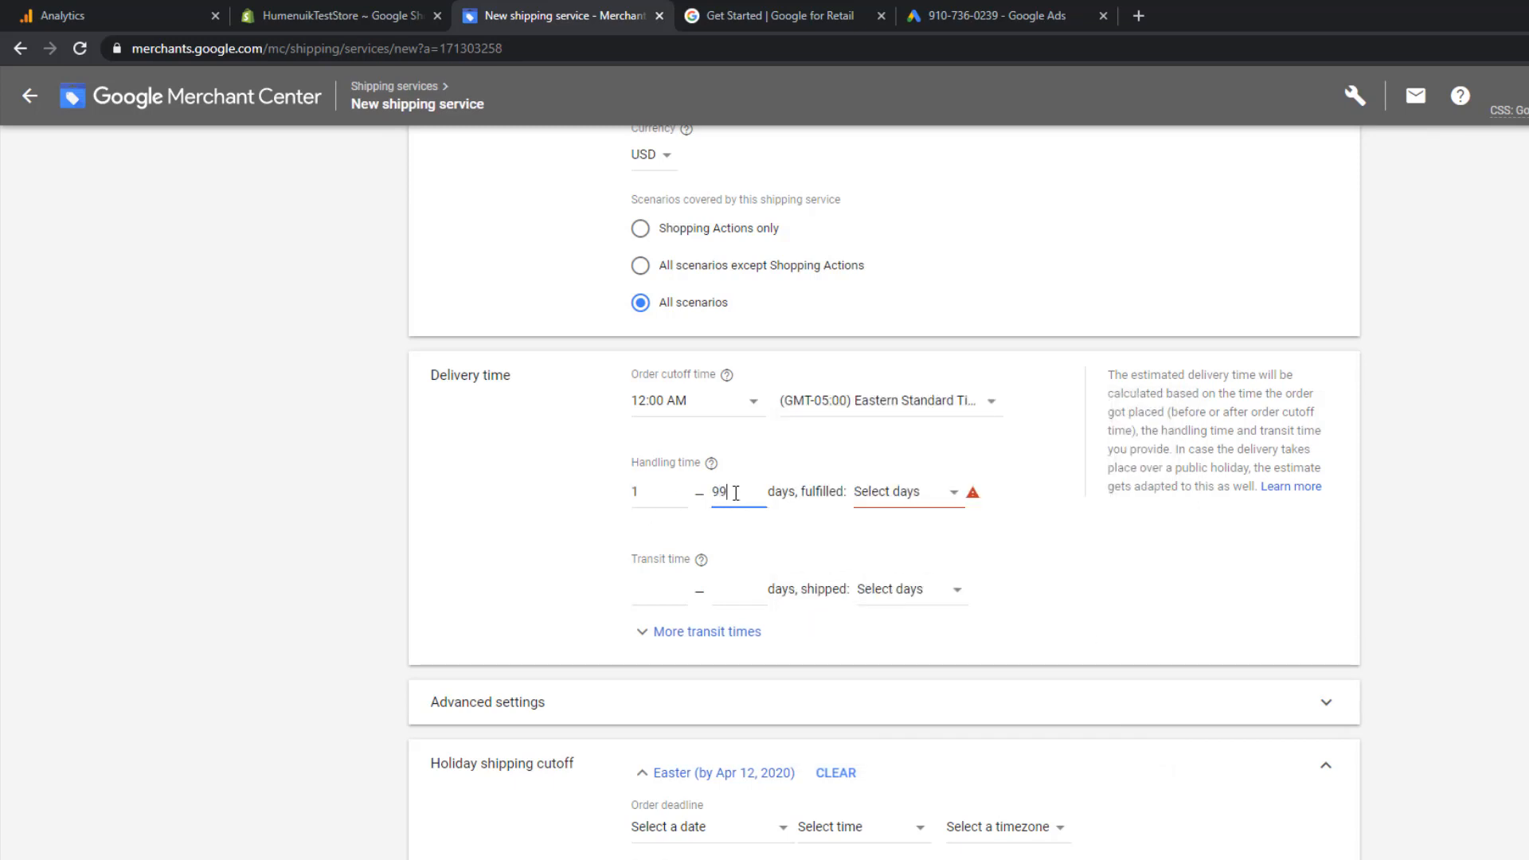
left_click(673, 588)
type("1")
left_click(731, 586)
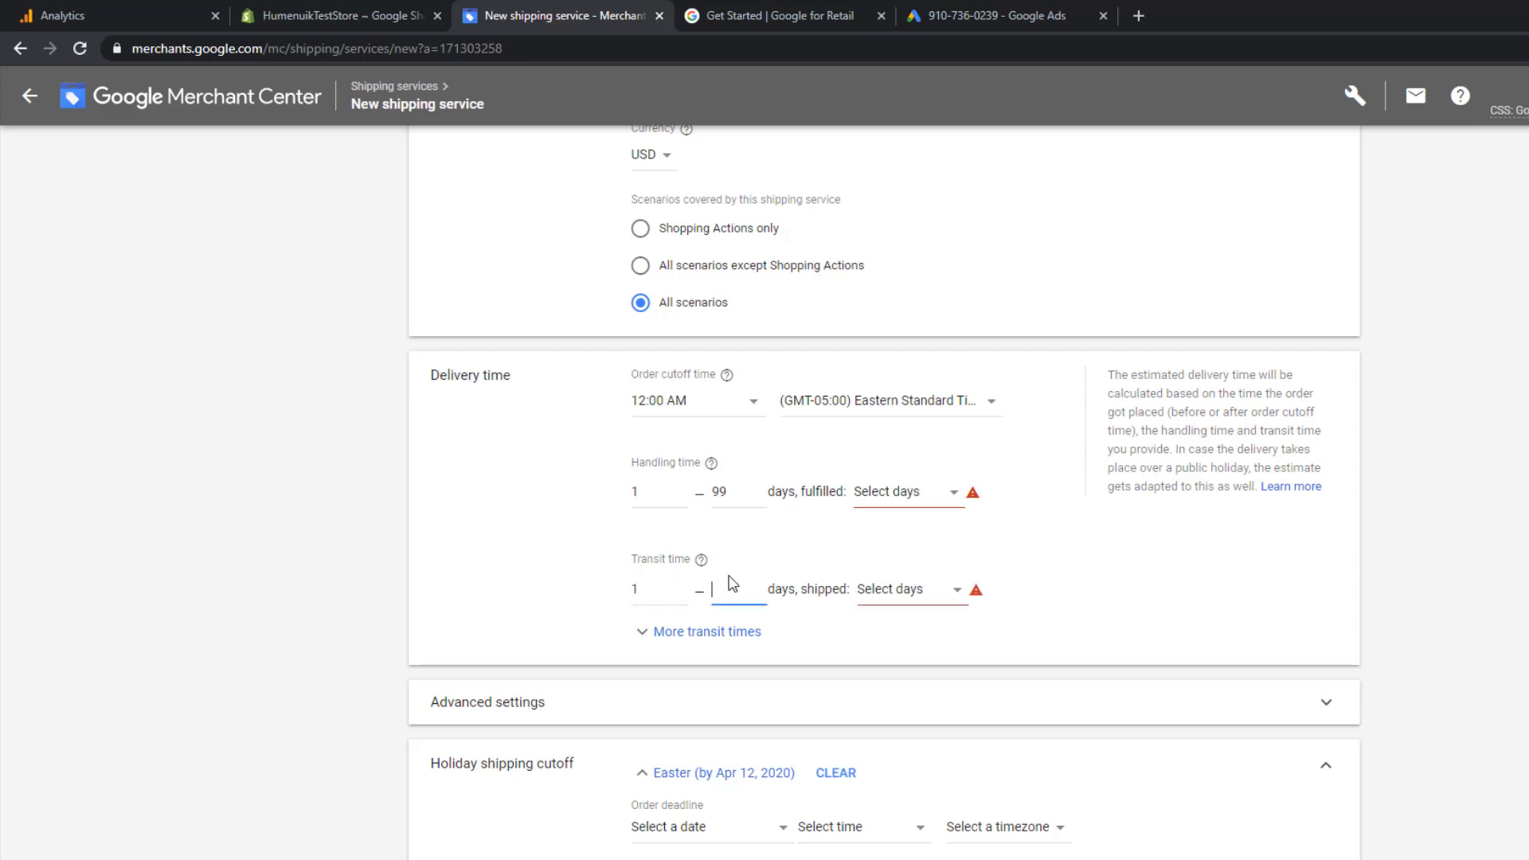
type("99")
Set the fulfilled days and the shipped days both to Mon – Fri.
left_click(896, 494)
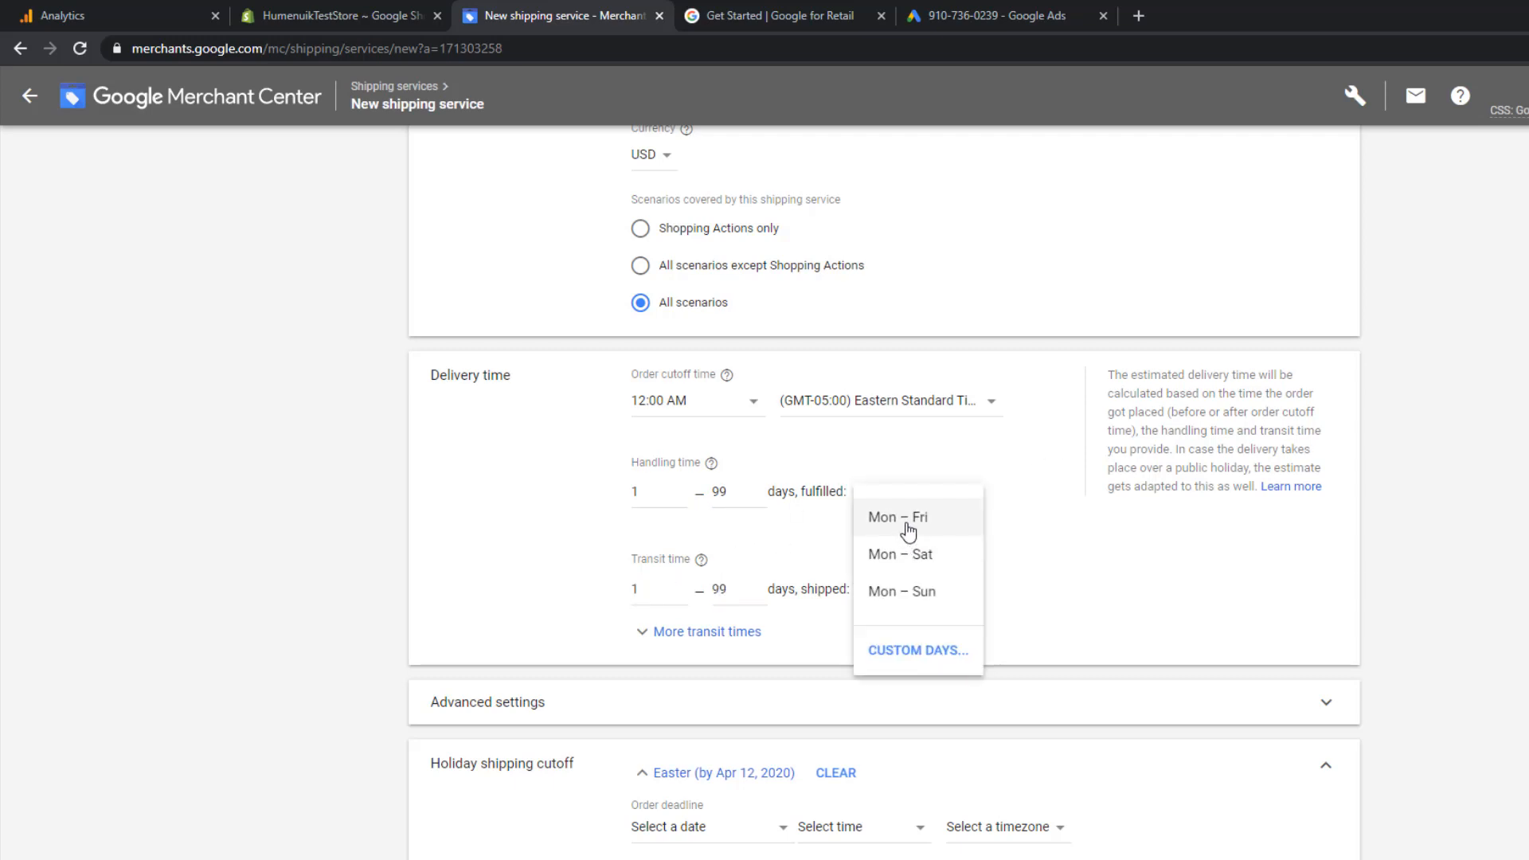
left_click(908, 525)
left_click(911, 591)
left_click(915, 617)
Add a shipping rate to the service for all products and name it "Free Shipping".
scroll(277, 796, "down", 2)
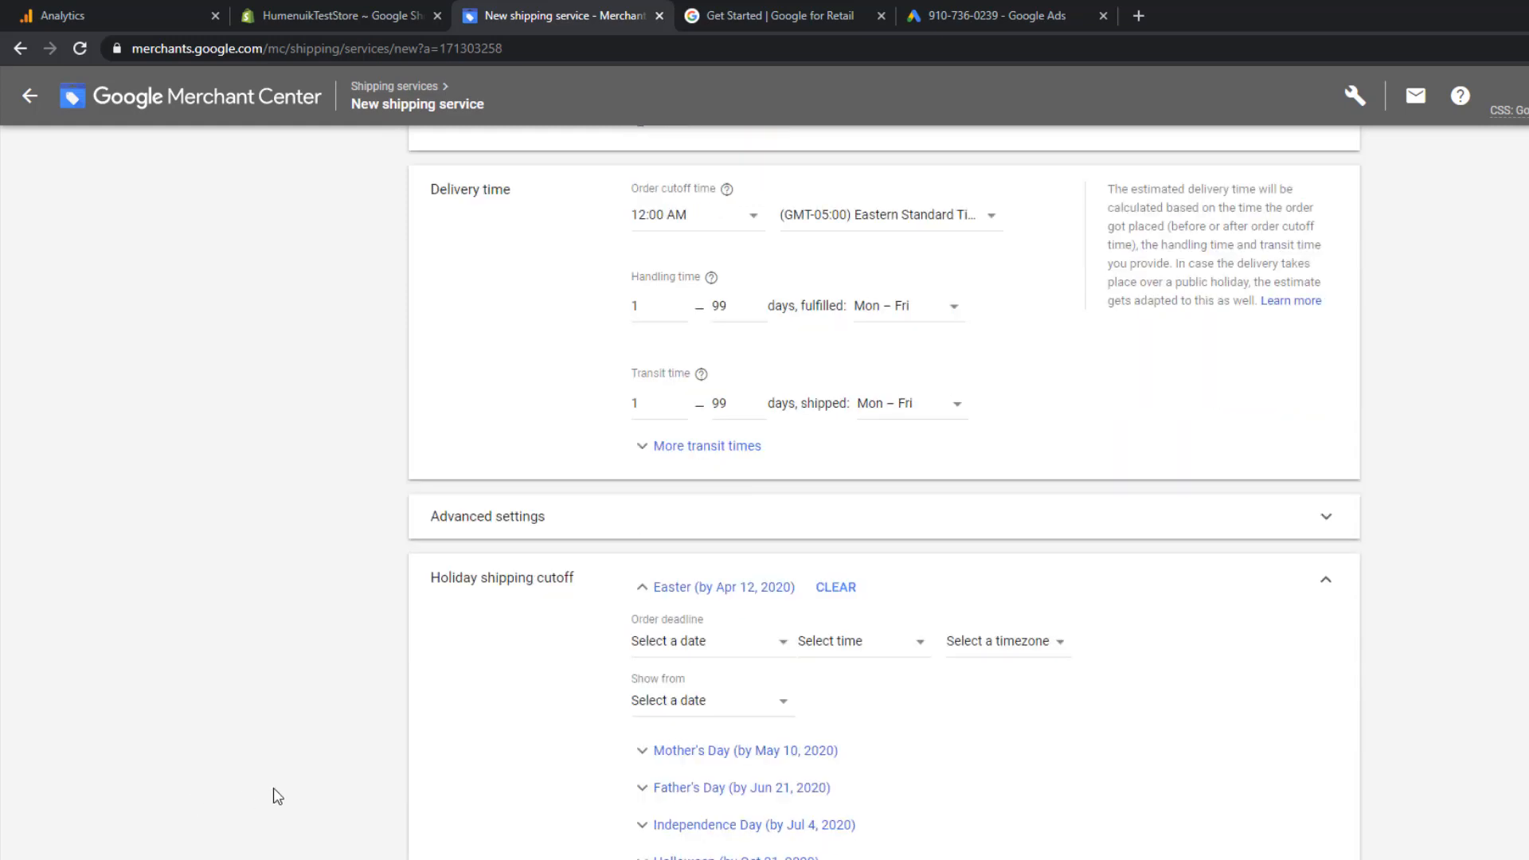
scroll(542, 624, "down", 4)
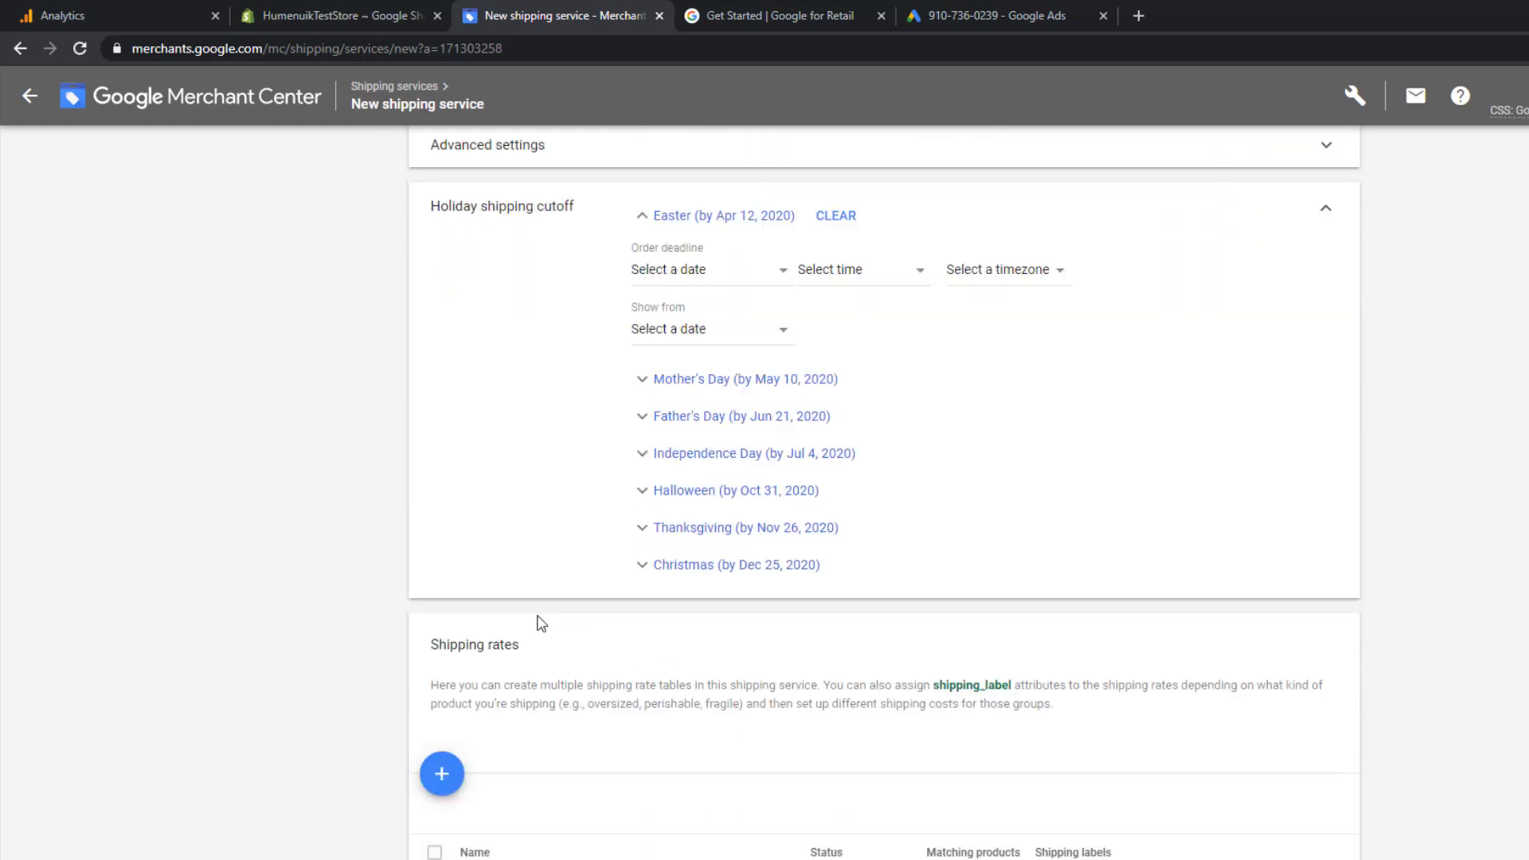
scroll(541, 624, "down", 2)
left_click(442, 681)
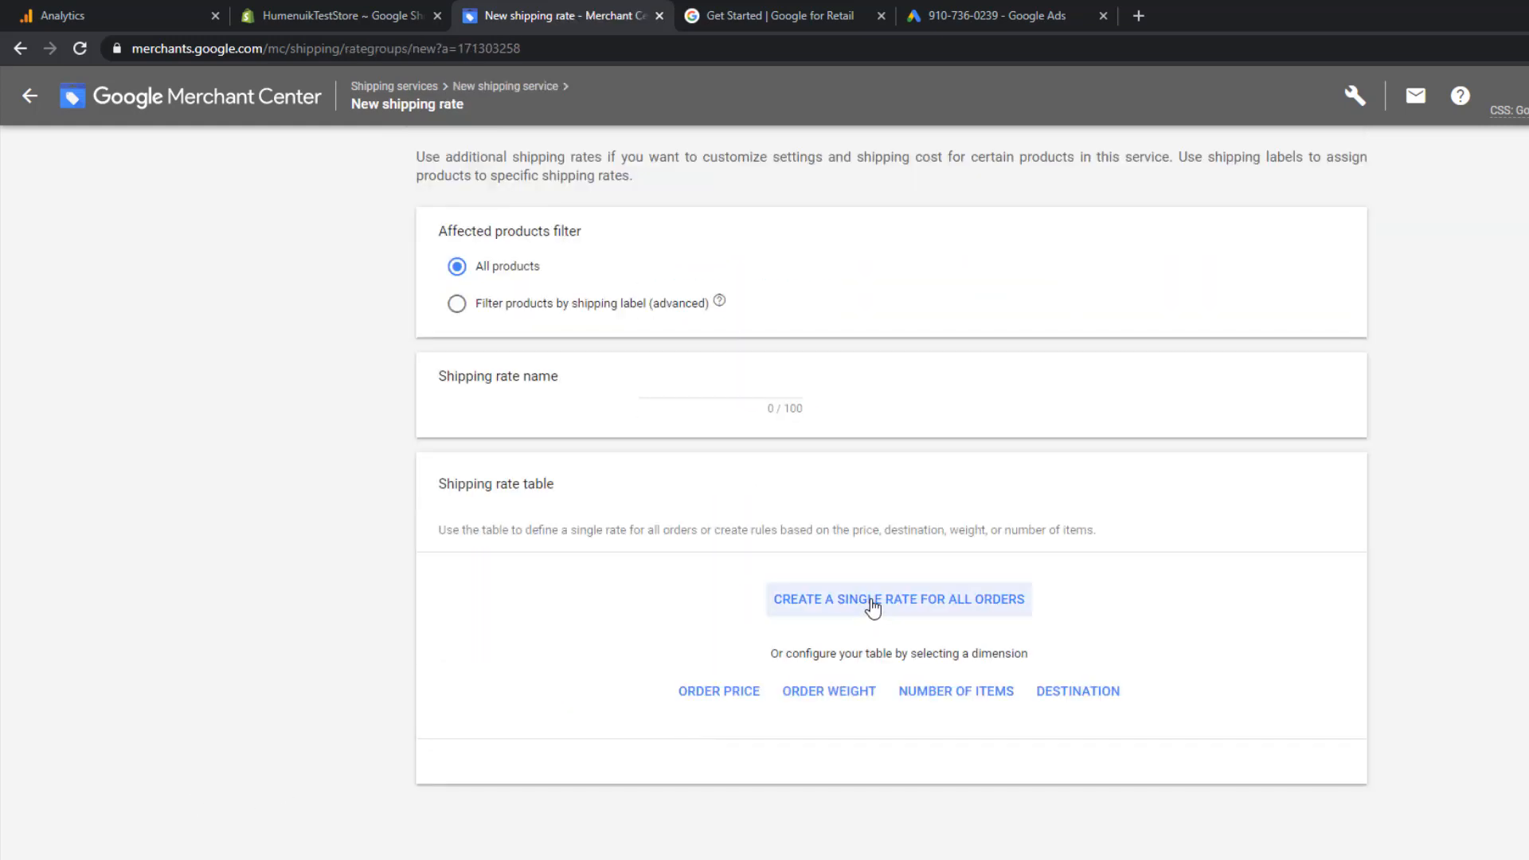
left_click(663, 385)
type("Free")
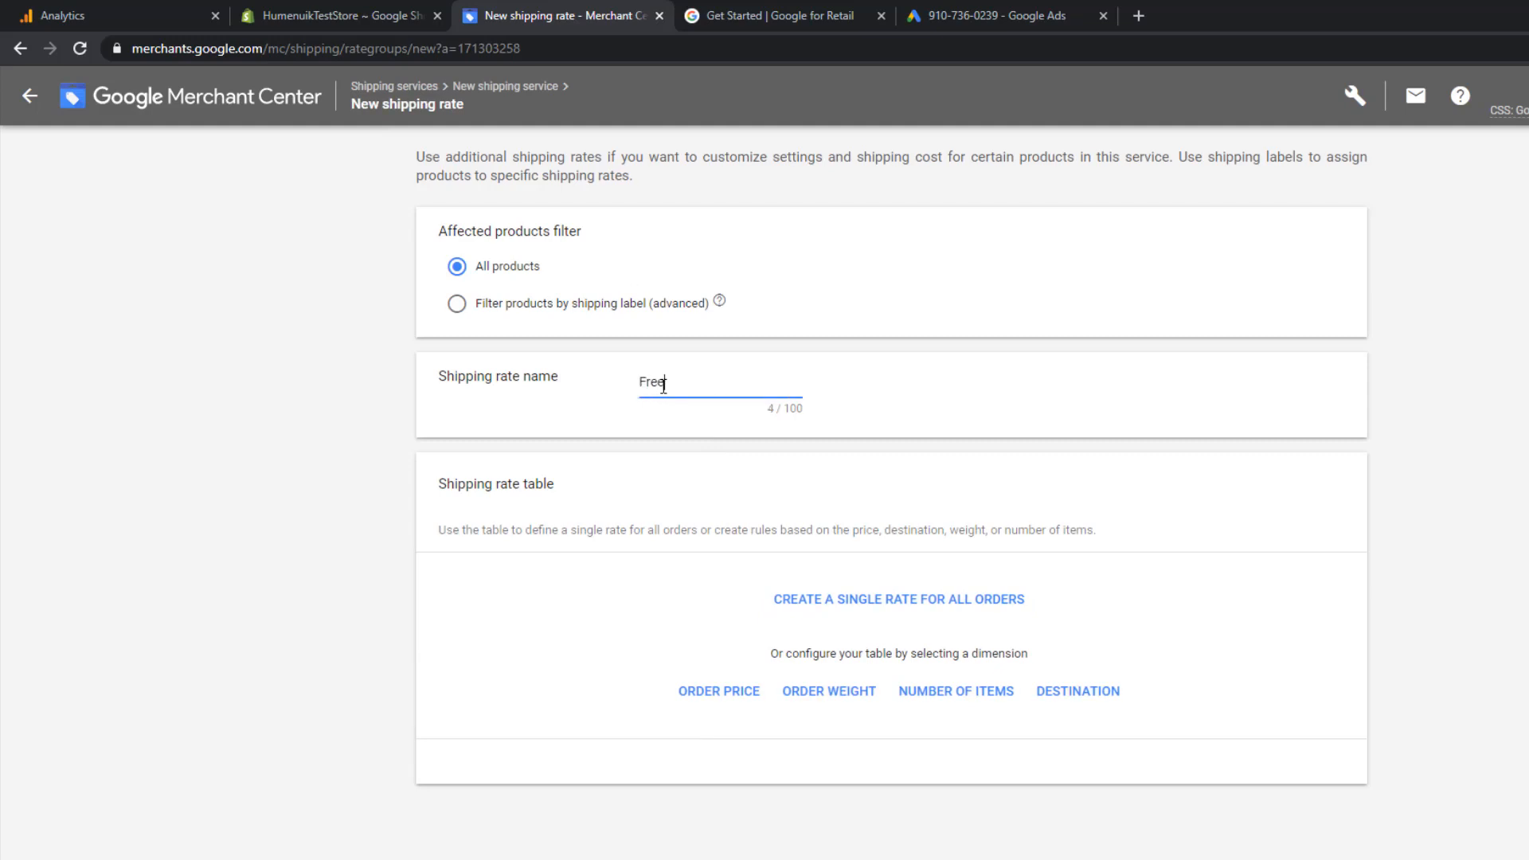
type(" Shipping")
Create a single fixed rate of $0.00 for all orders and save the shipping rate.
left_click(848, 597)
left_click(807, 658)
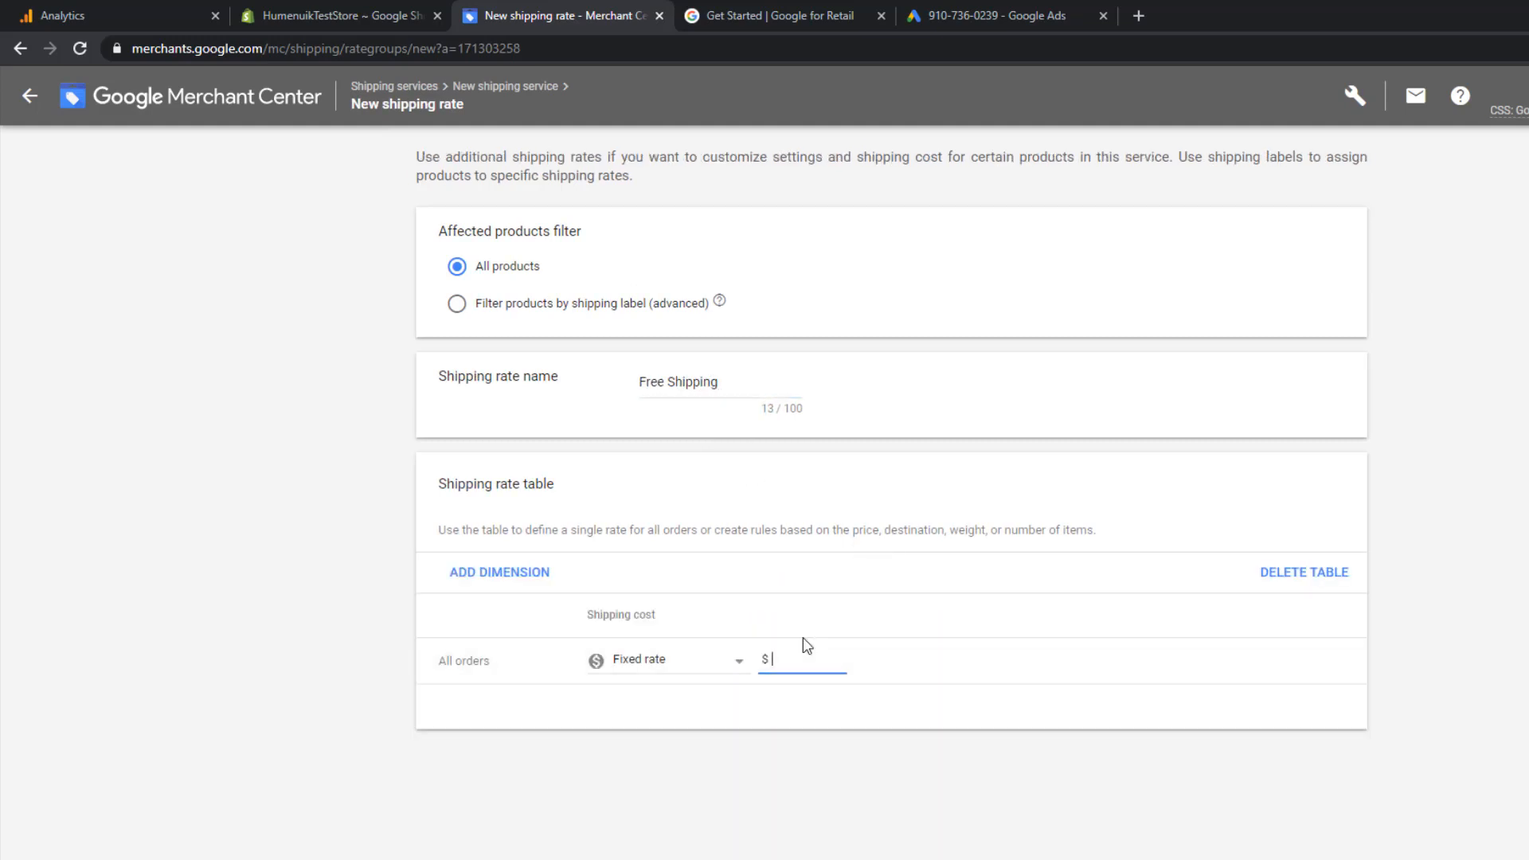
type("0")
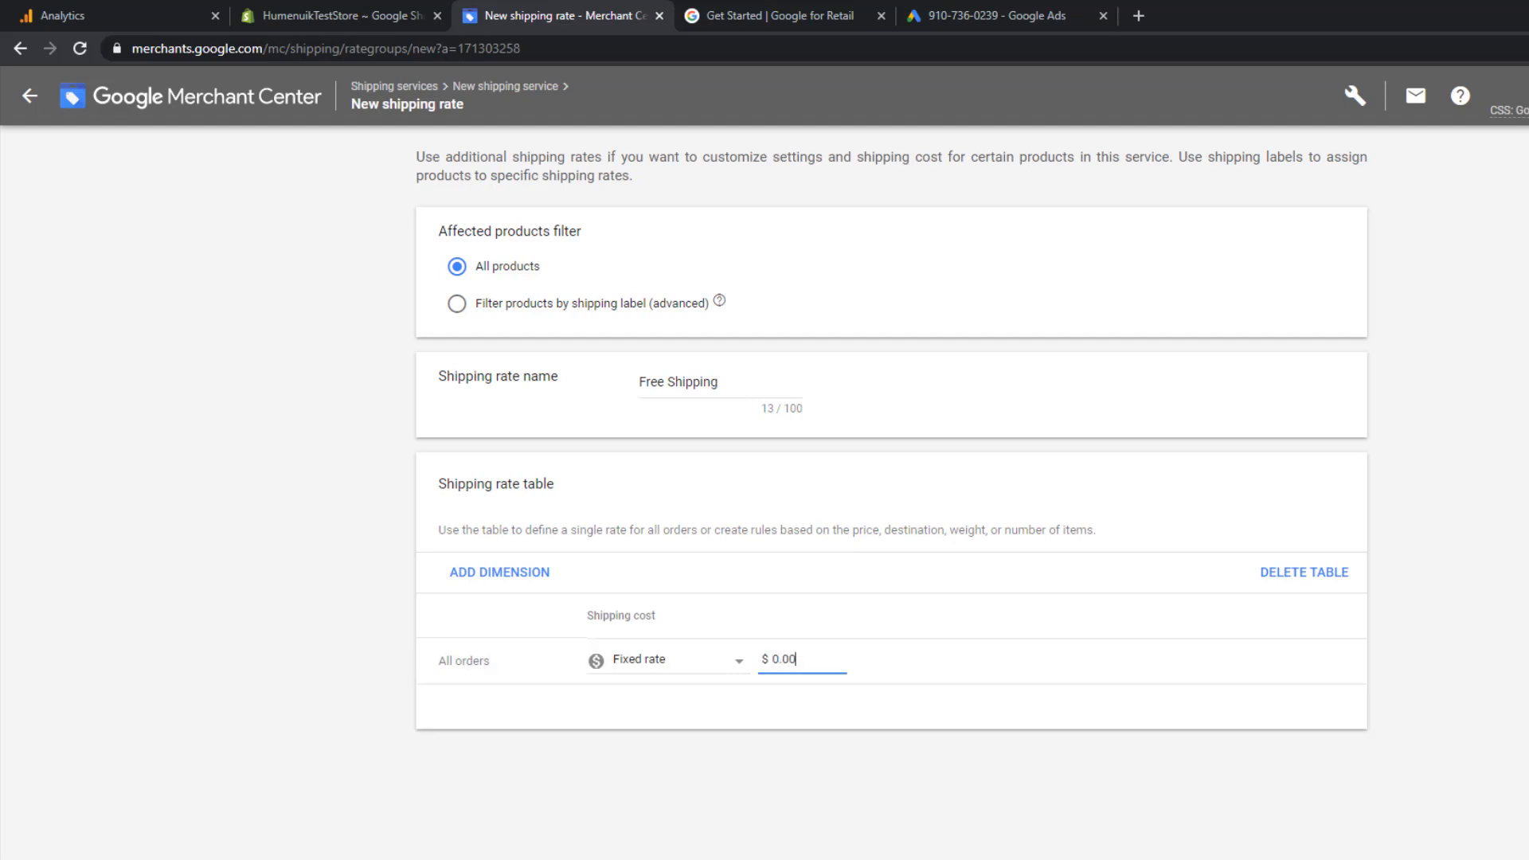
key("Return")
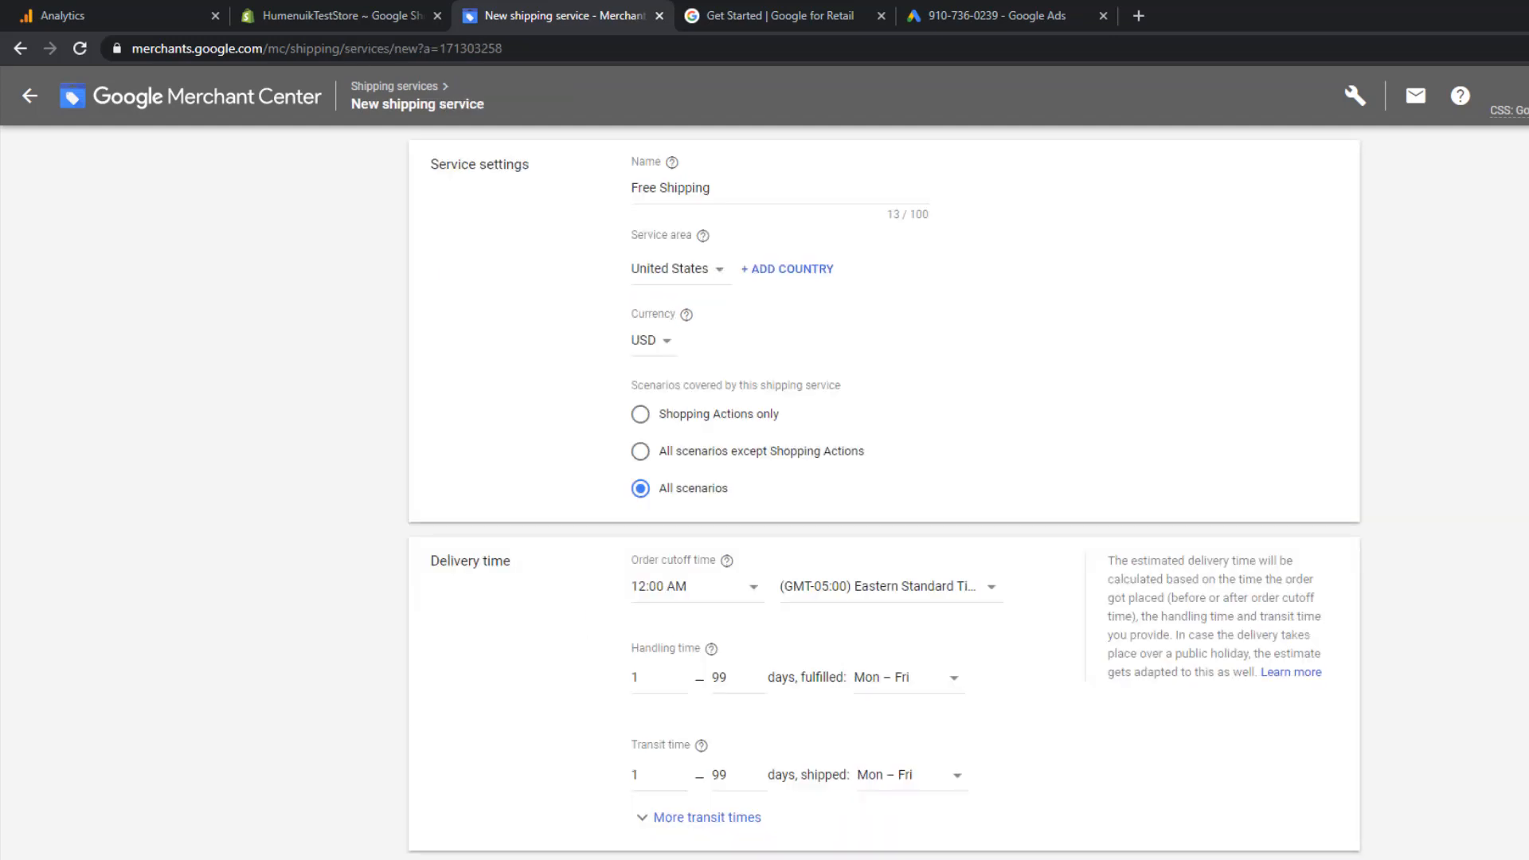
Save the new shipping service, then open Free Shipping from the list of shipping services.
scroll(270, 768, "down", 9)
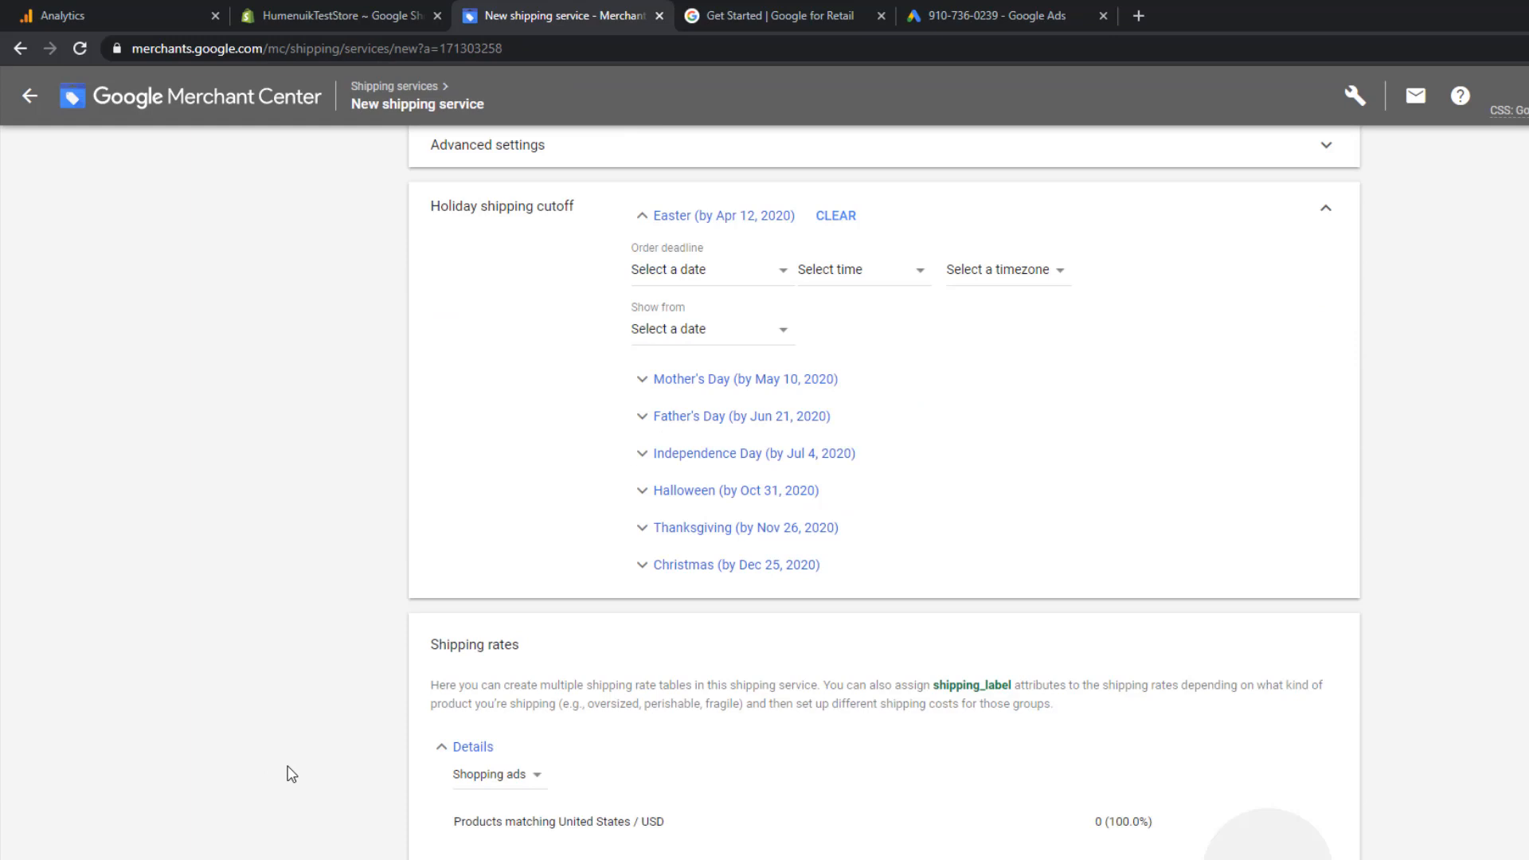
scroll(292, 774, "down", 4)
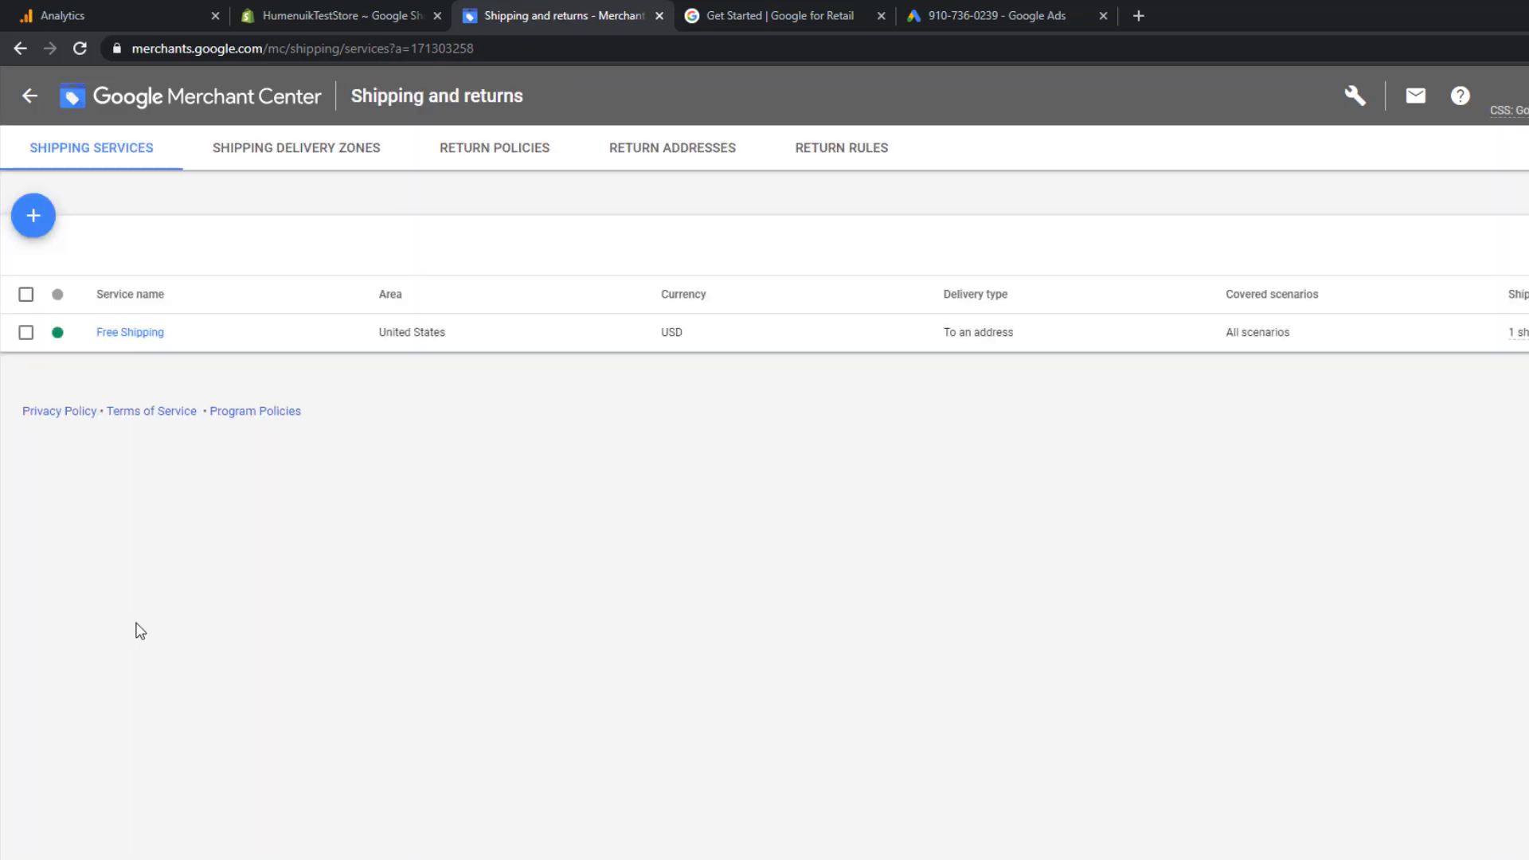
left_click(140, 334)
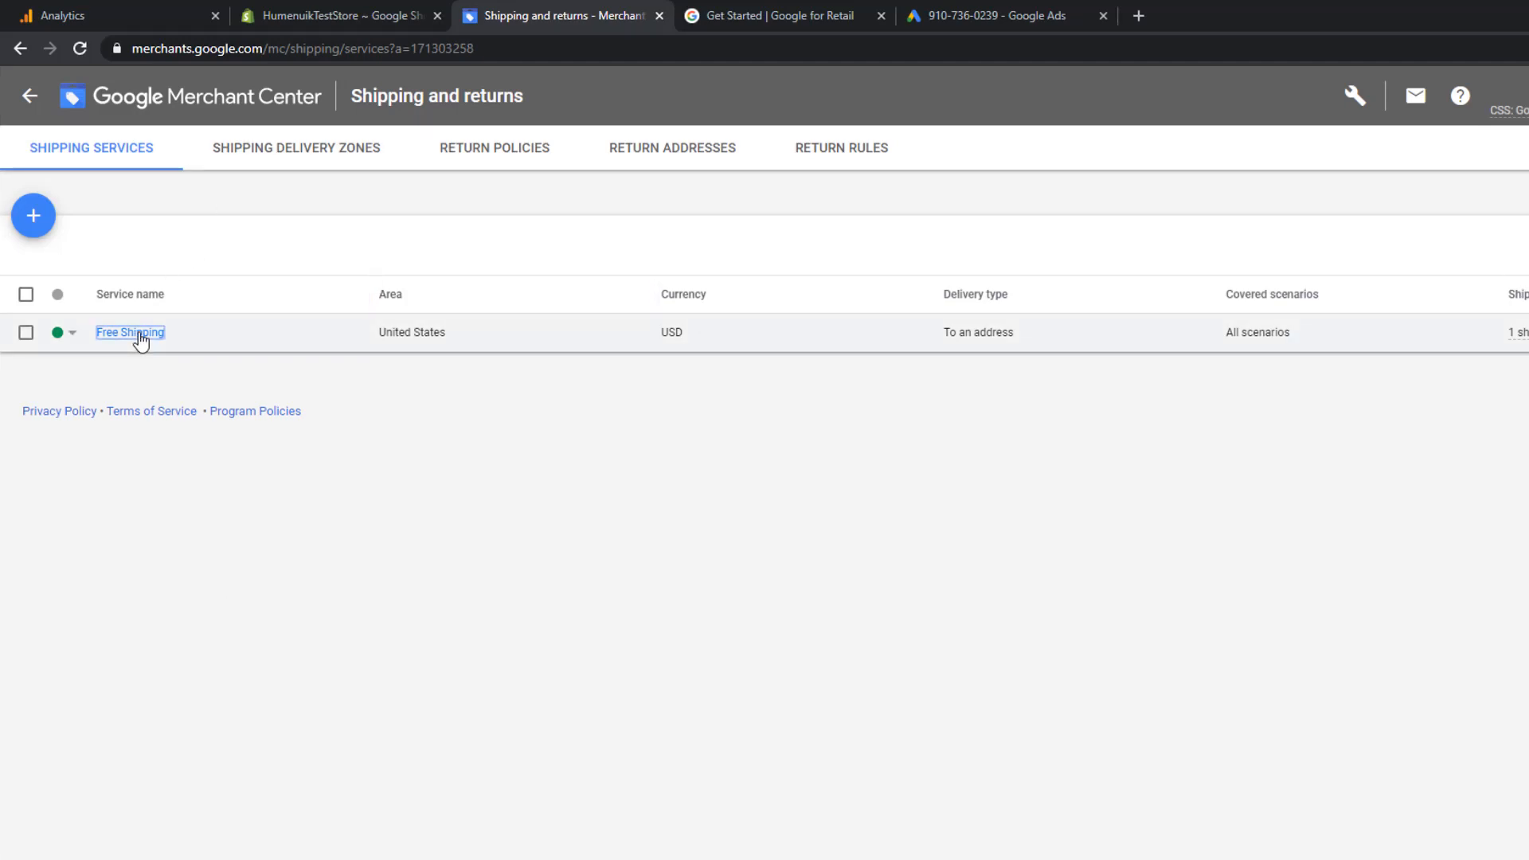